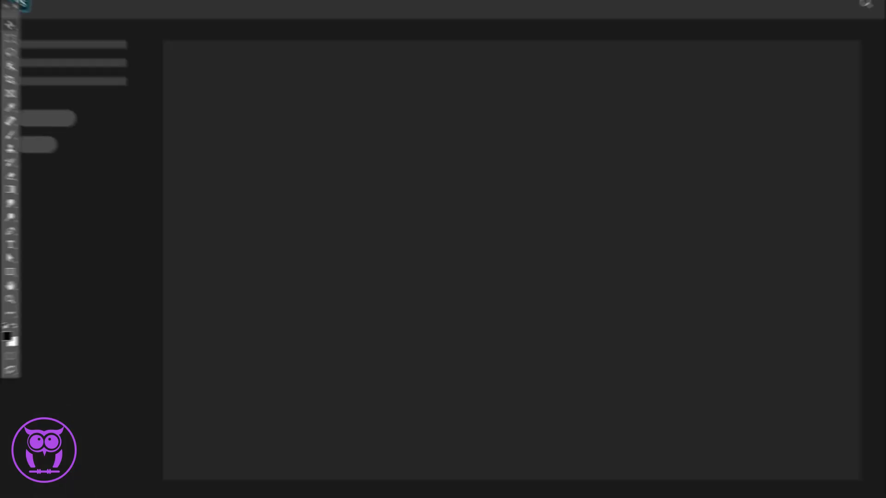
Step: Create a new 6 × 9 inch, 300 ppi CMYK portrait document, keeping inches as the unit
key(alt+f)
key(Return)
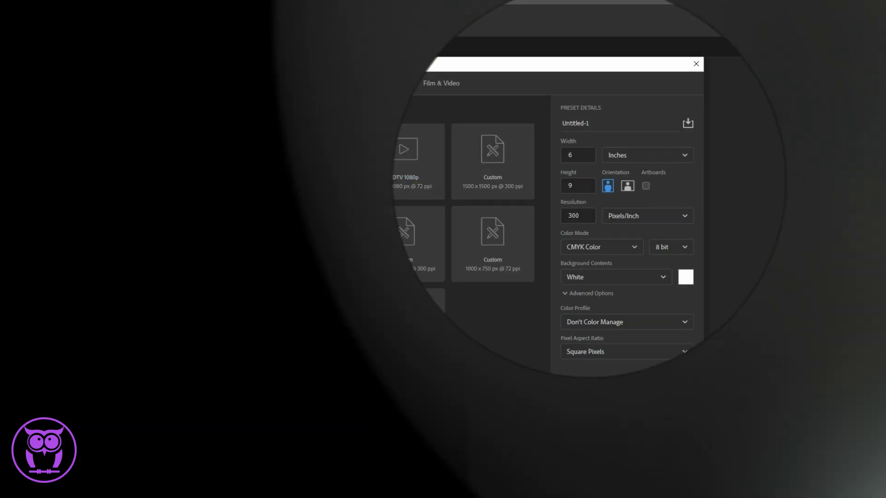
click(701, 109)
click(656, 205)
click(559, 109)
key(Tab)
key(Tab)
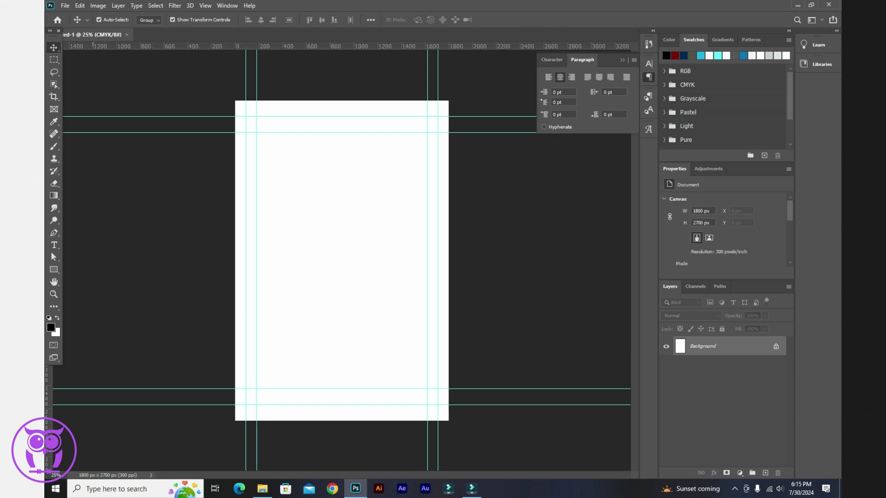
Step: Embed the boat-1706318_1920 photo, stretch it to the full page height, and rasterize it
click(65, 5)
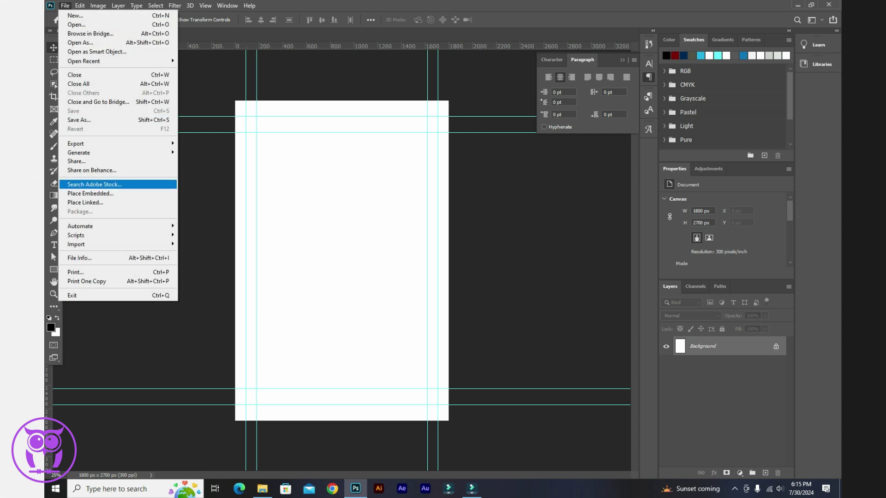
click(83, 184)
key(Return)
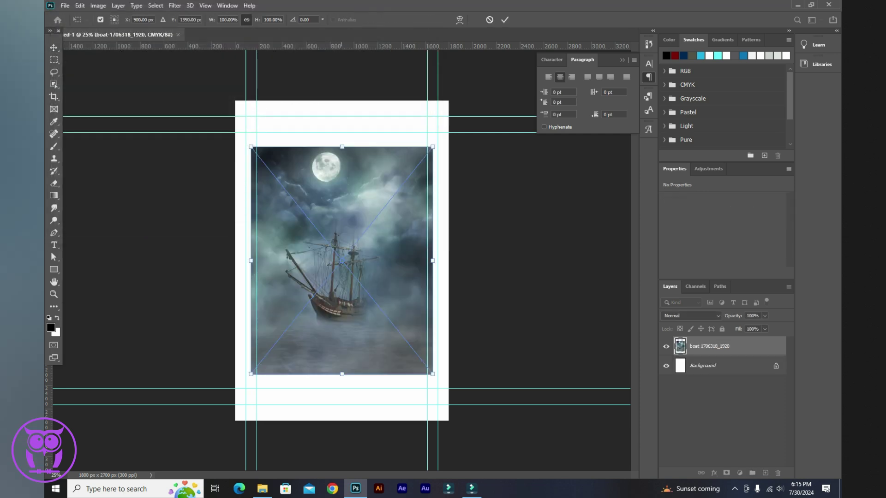
drag(341, 147, 342, 100)
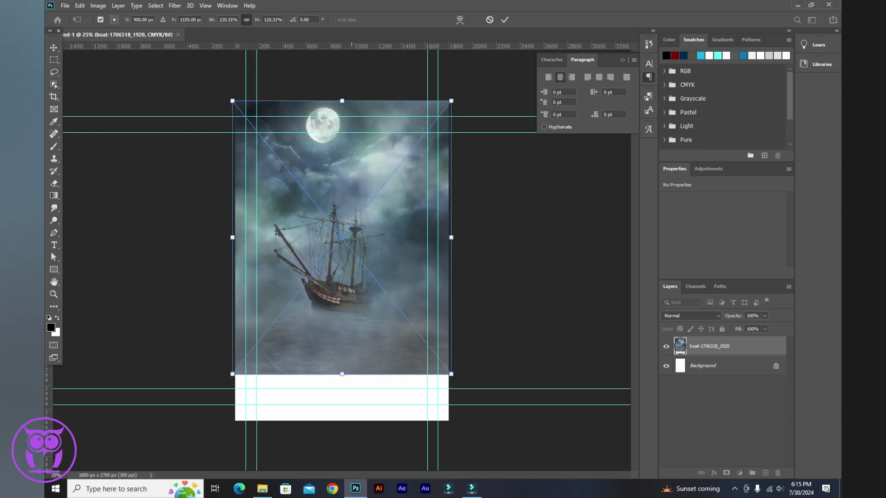
drag(342, 375, 341, 420)
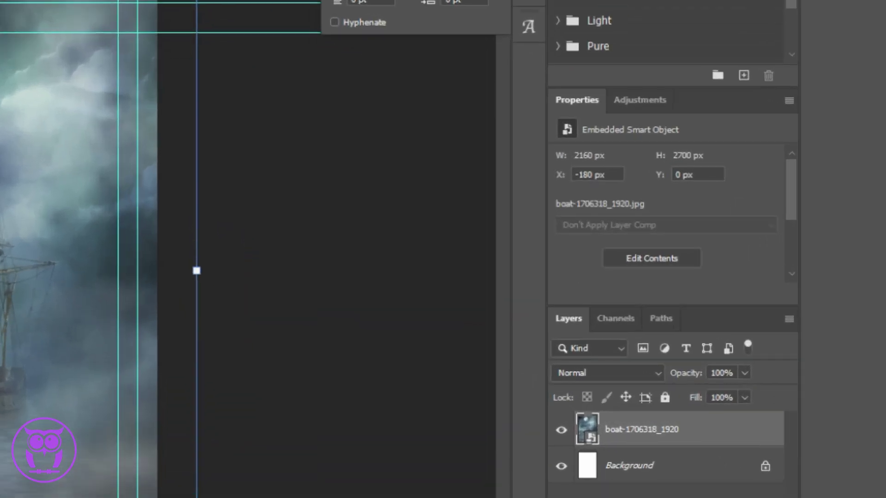
right_click(676, 429)
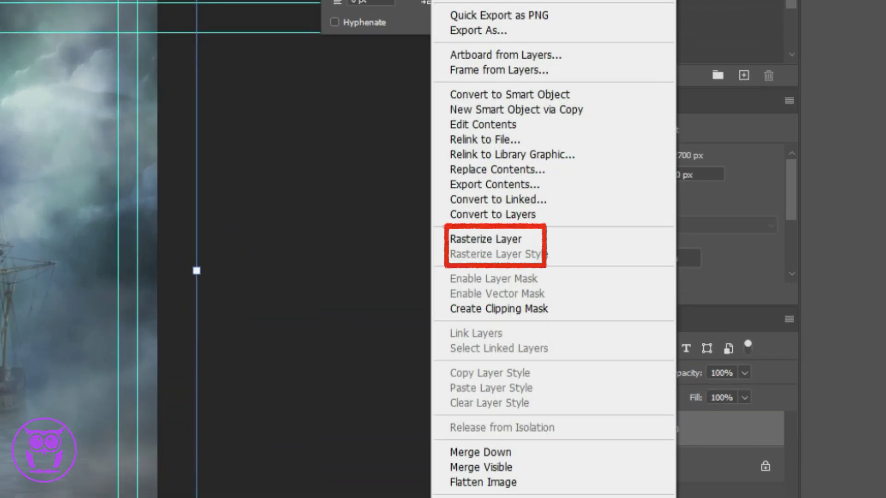
click(485, 240)
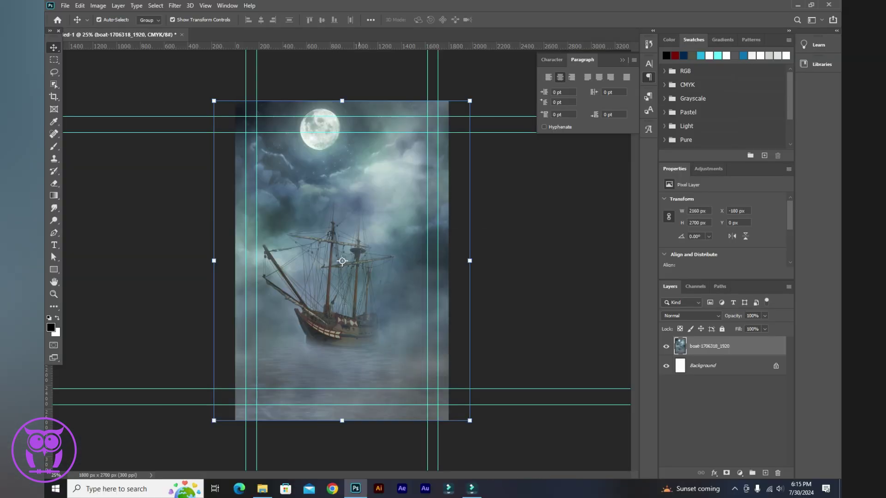
Step: Heal the moon and the ship out of the photo with the Spot Healing Brush
key(j)
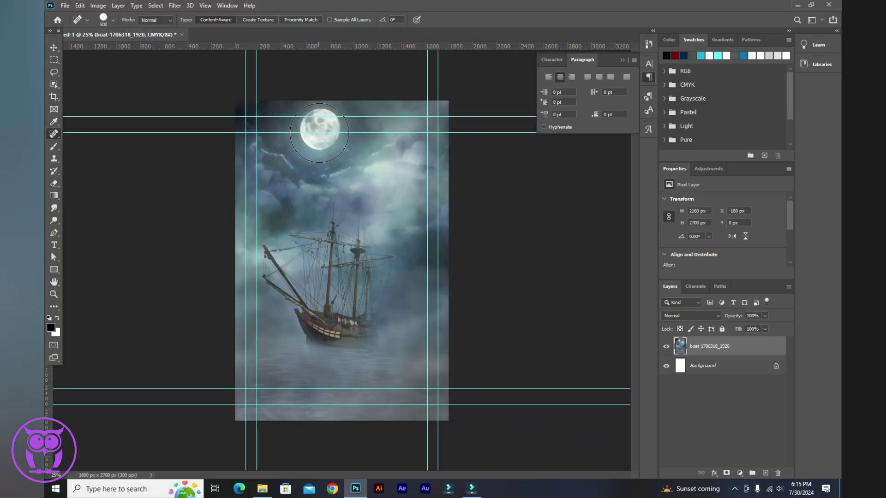
click(319, 133)
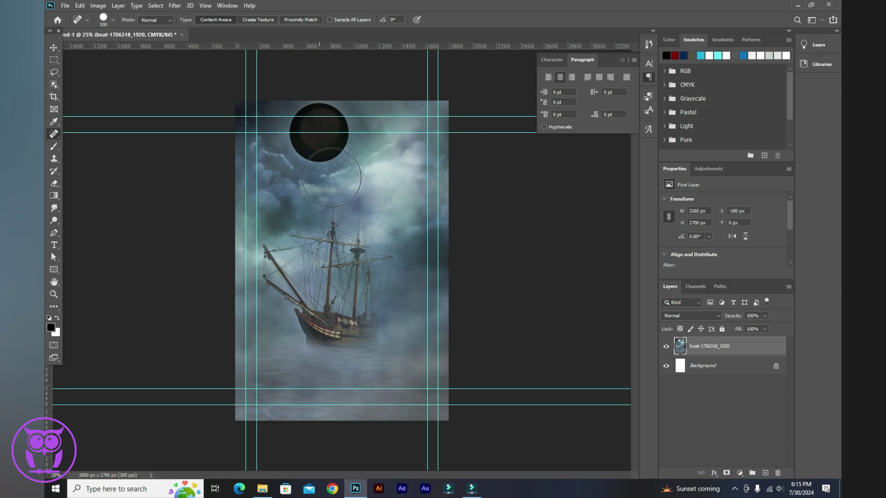
drag(285, 255, 343, 348)
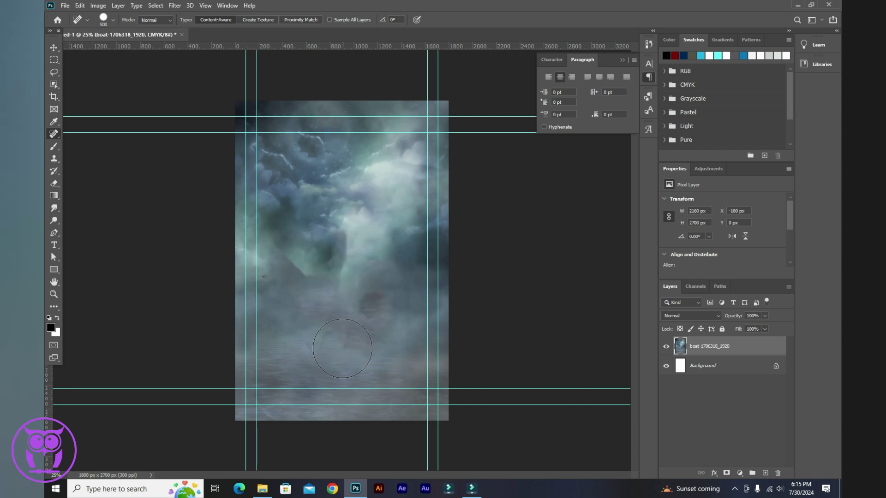
Step: Switch to the Move tool and start Place Embedded for another image
key(v)
key(alt+f)
key(Down)
key(Down)
key(Return)
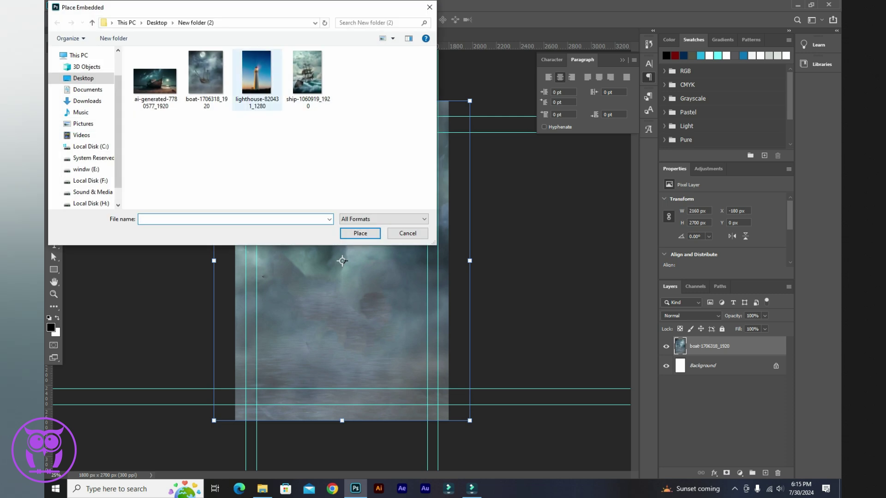
Step: Embed ai-generated-7780577_1920 enlarged to 3028 × 1729 px, lower it slightly, and add a layer mask
click(156, 78)
key(Return)
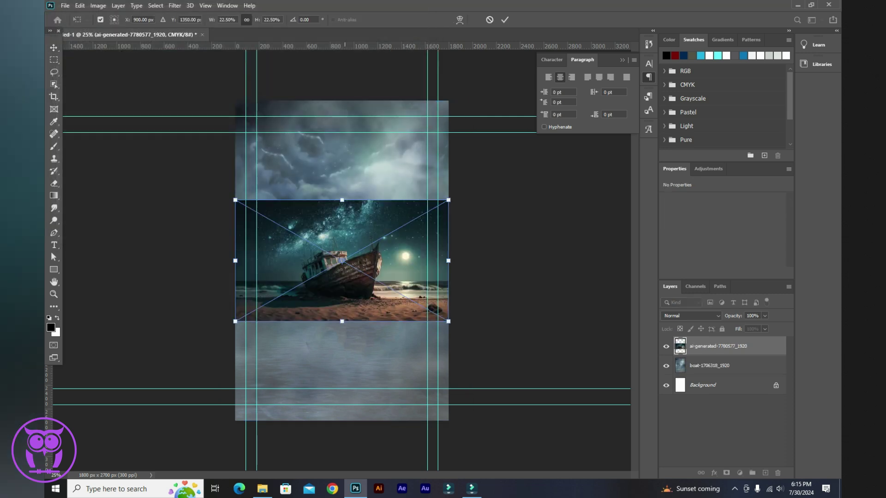
drag(342, 322, 341, 404)
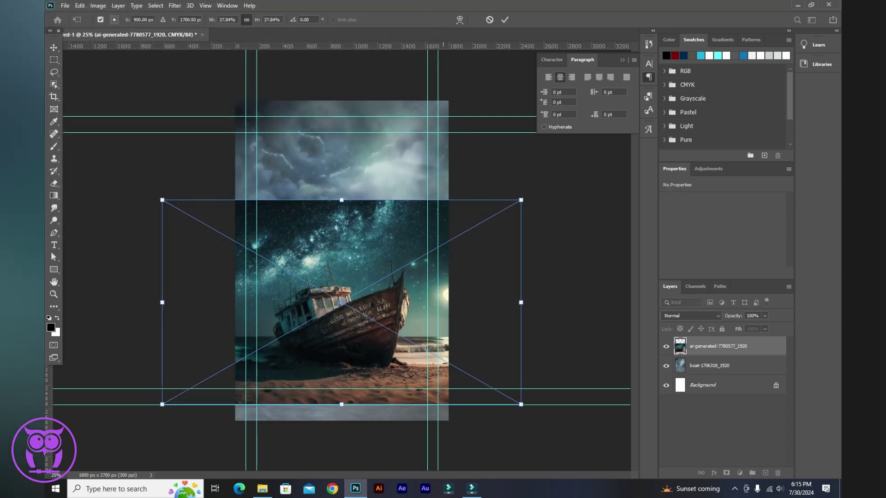
key(Return)
drag(342, 303, 342, 318)
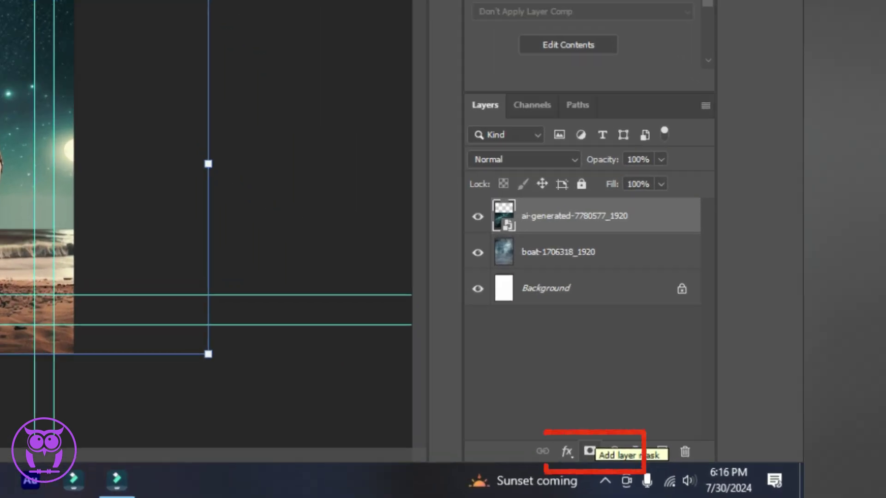
click(726, 473)
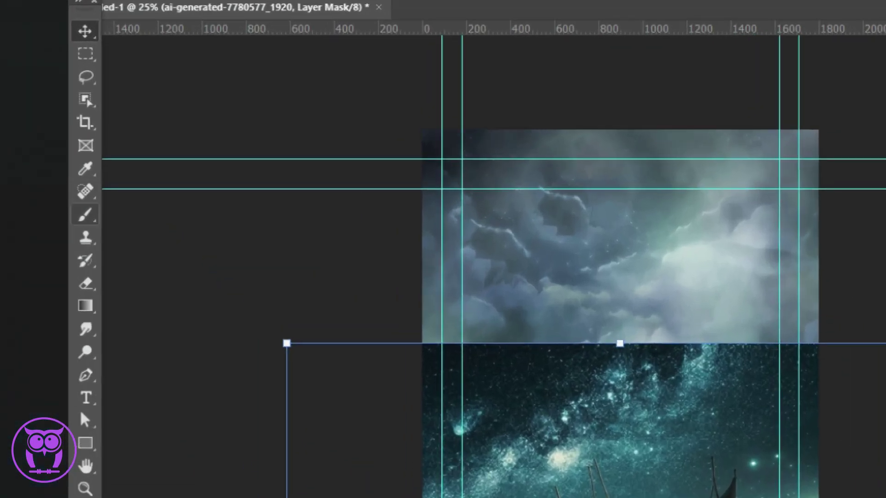
Step: Paint black on the beached-boat mask so the starry sky and hard top edge fade into clouds
key(b)
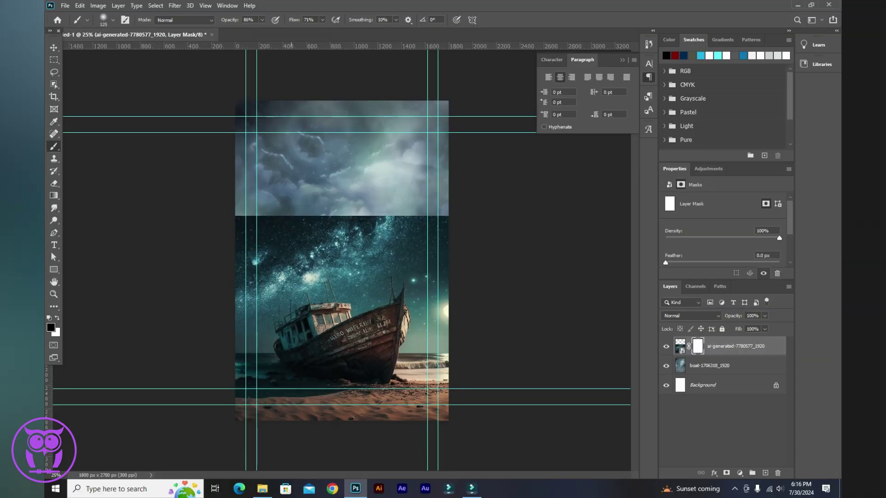
mouse_move(255, 226)
mouse_down()
mouse_move(277, 224)
mouse_move(280, 213)
mouse_move(261, 206)
mouse_move(477, 225)
mouse_move(336, 257)
mouse_move(234, 261)
mouse_move(393, 263)
mouse_move(312, 279)
mouse_move(281, 273)
mouse_move(402, 269)
mouse_move(257, 380)
mouse_move(375, 257)
mouse_up()
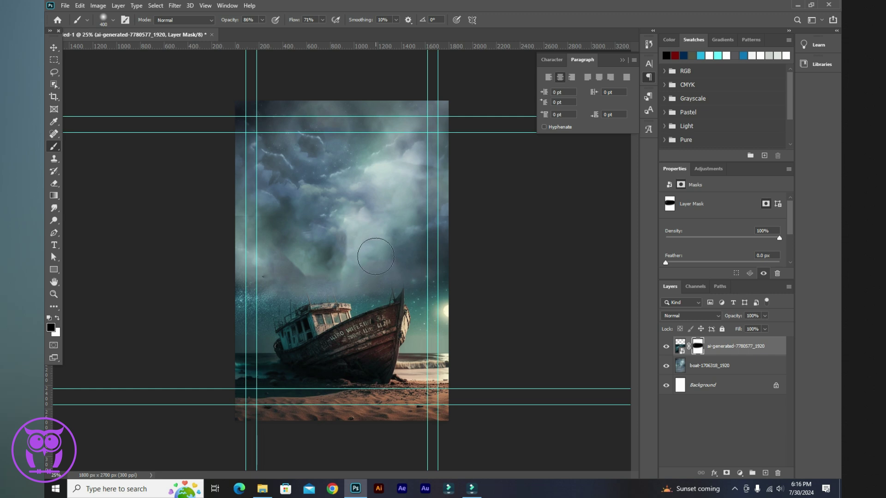
mouse_move(361, 286)
mouse_down()
mouse_move(451, 233)
mouse_move(386, 271)
mouse_move(434, 292)
mouse_move(447, 342)
mouse_move(433, 296)
mouse_move(435, 341)
mouse_move(429, 297)
mouse_move(415, 293)
mouse_move(431, 317)
mouse_up()
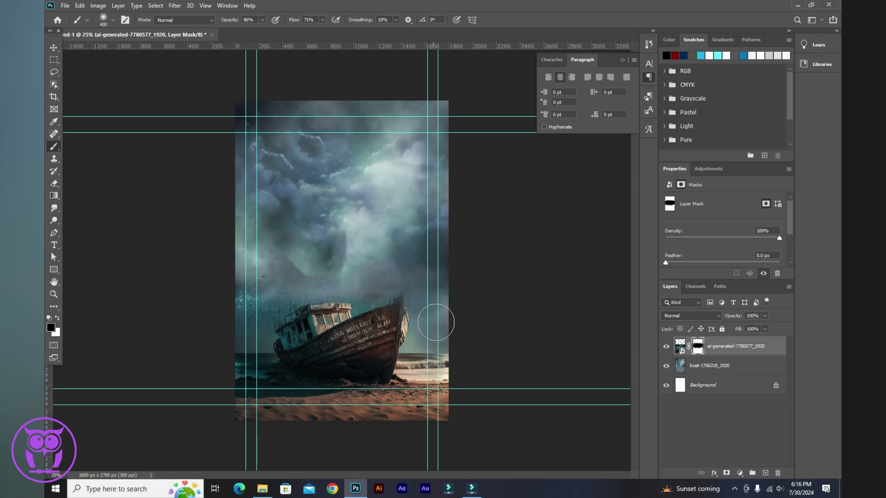
mouse_move(385, 233)
mouse_down()
mouse_move(242, 297)
mouse_move(293, 291)
mouse_move(244, 298)
mouse_up()
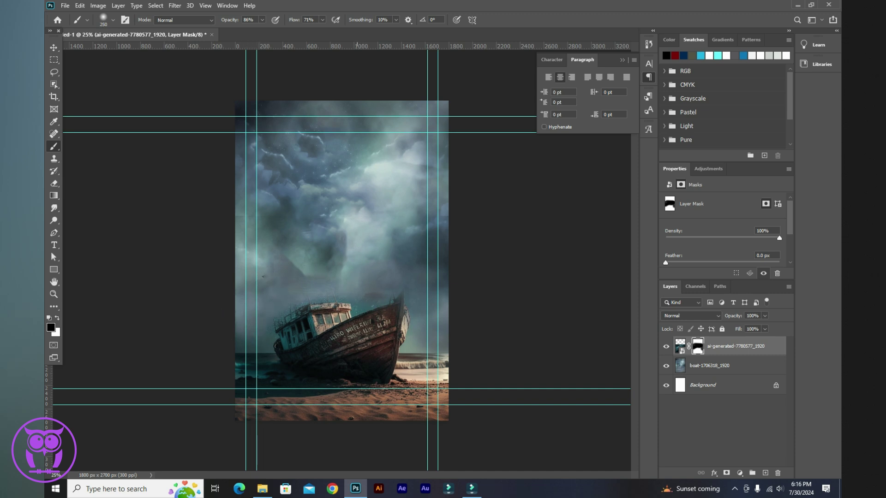
key(bracketleft)
key(ctrl+plus)
key(bracketleft)
scroll(351, 328, up, 1)
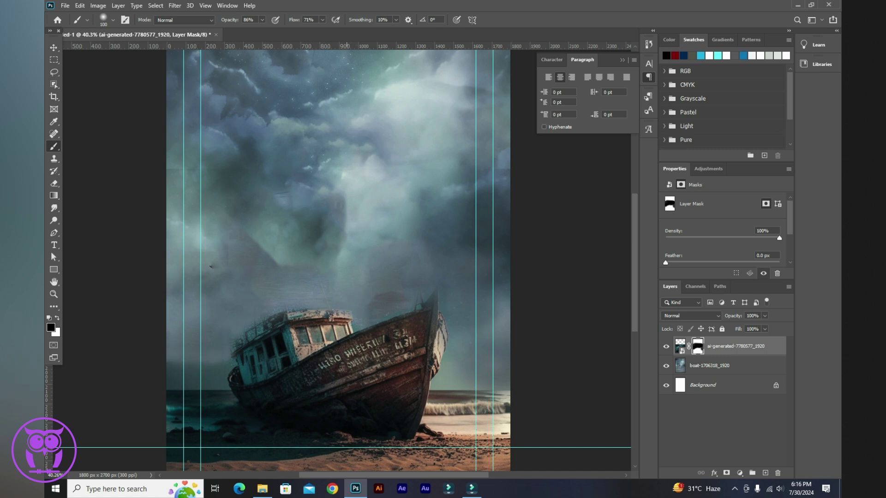
scroll(354, 369, down, 2)
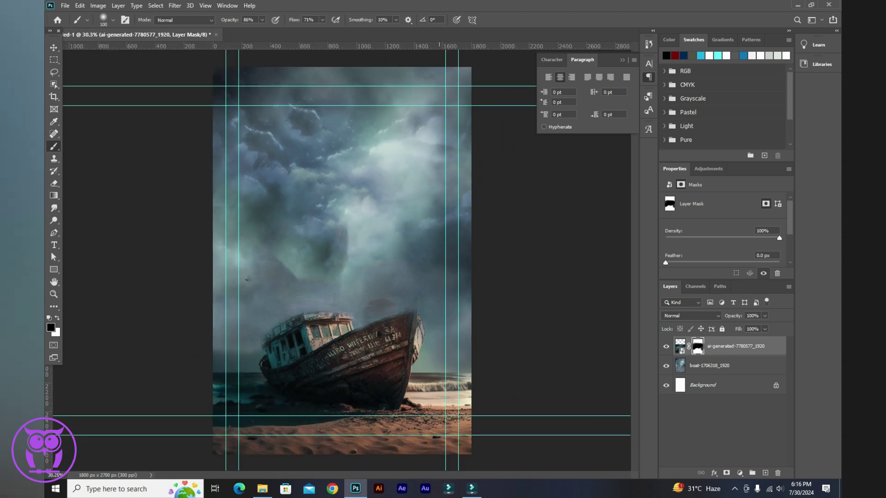
scroll(341, 260, down, 1)
scroll(341, 260, down, 1)
Step: Add a Color Lookup adjustment layer and try the Abstract and Device Link profiles, cancelling both
key(v)
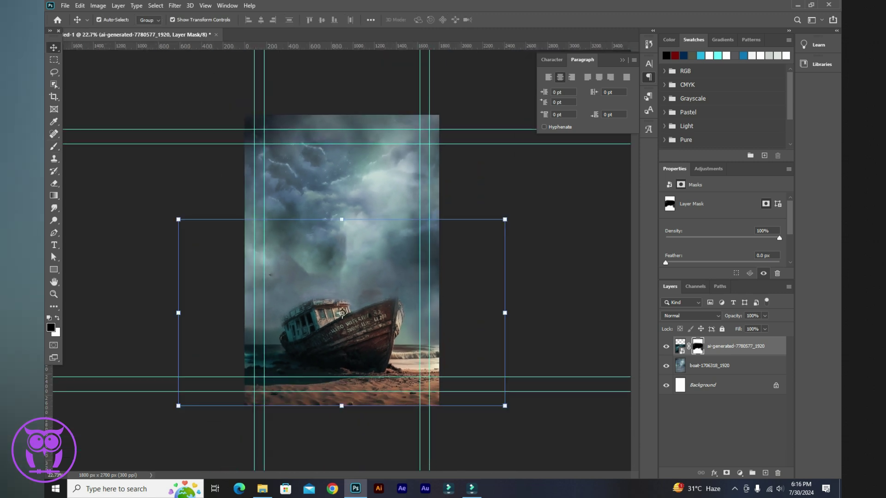
click(720, 429)
click(740, 473)
click(763, 423)
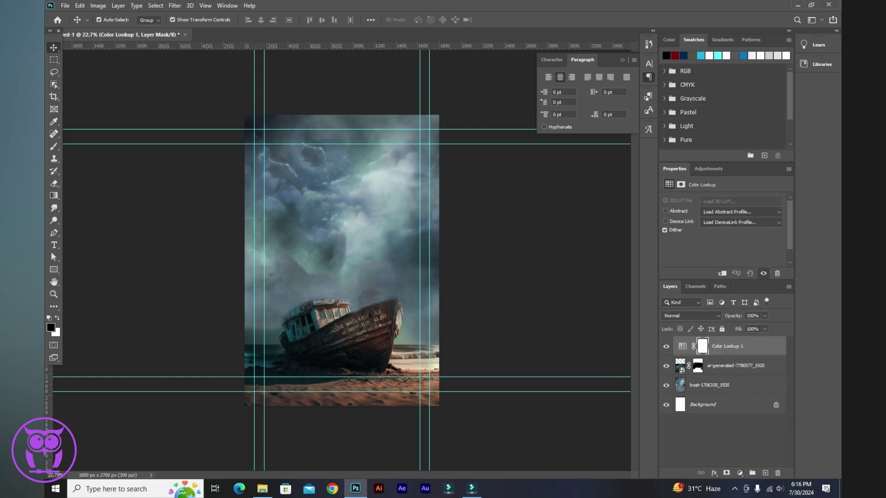
click(666, 211)
click(409, 233)
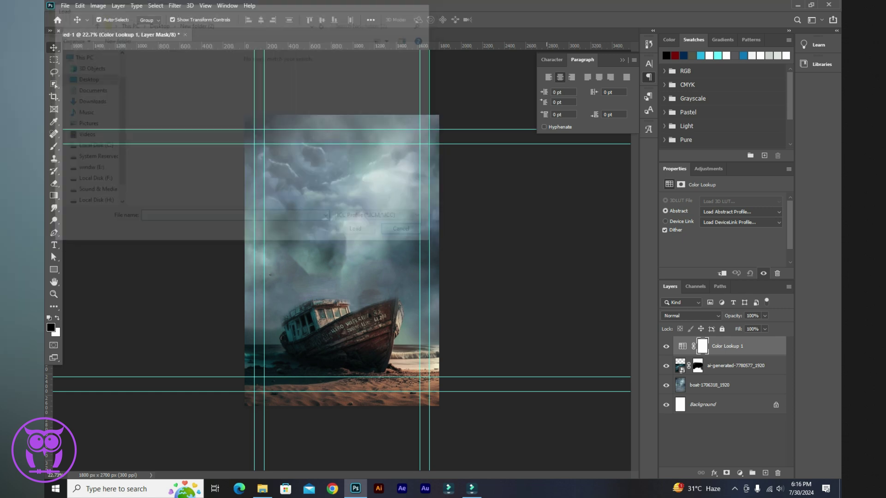
click(665, 222)
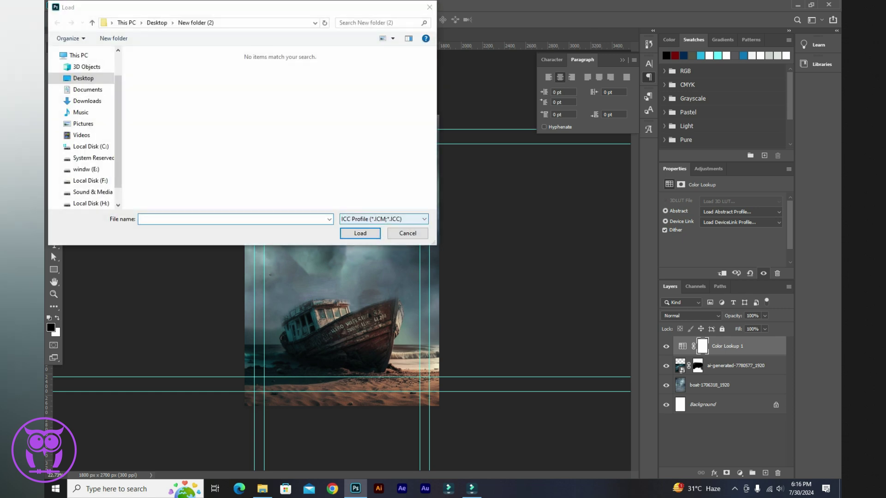
click(408, 233)
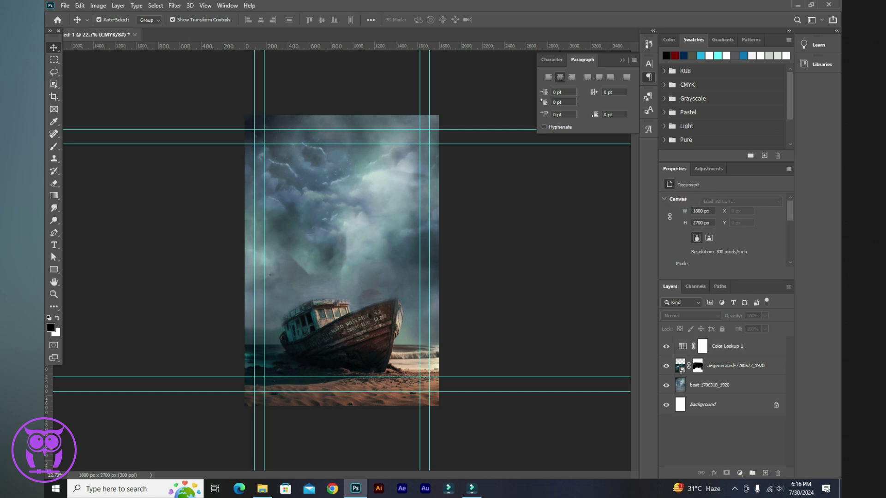
Step: Undo the Color Lookup layer and dismiss the adjustment-layer menu without adding one
key(ctrl+z)
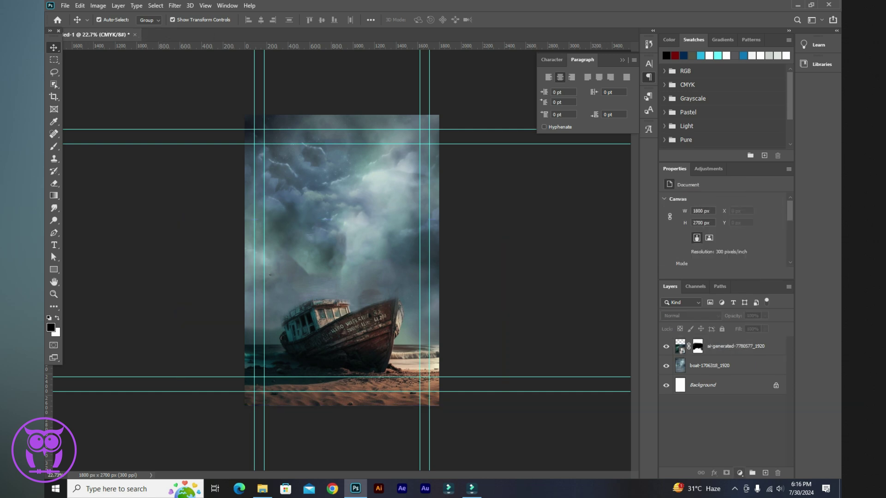
click(740, 473)
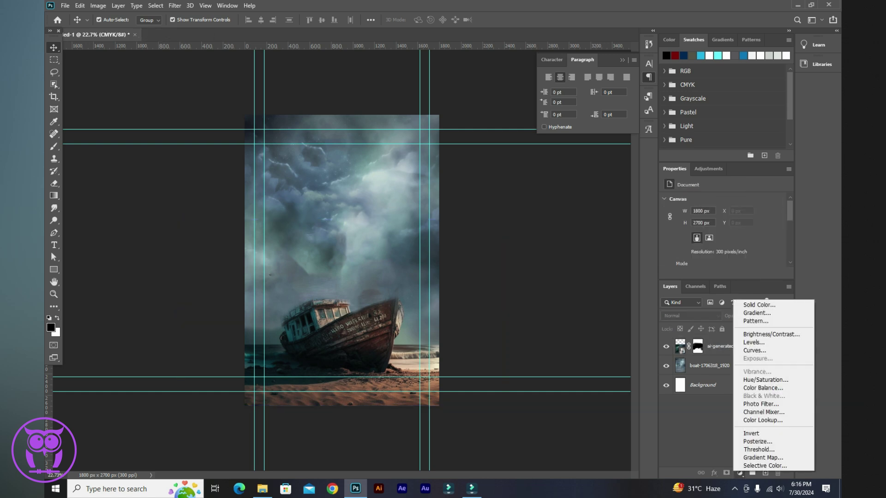
key(Escape)
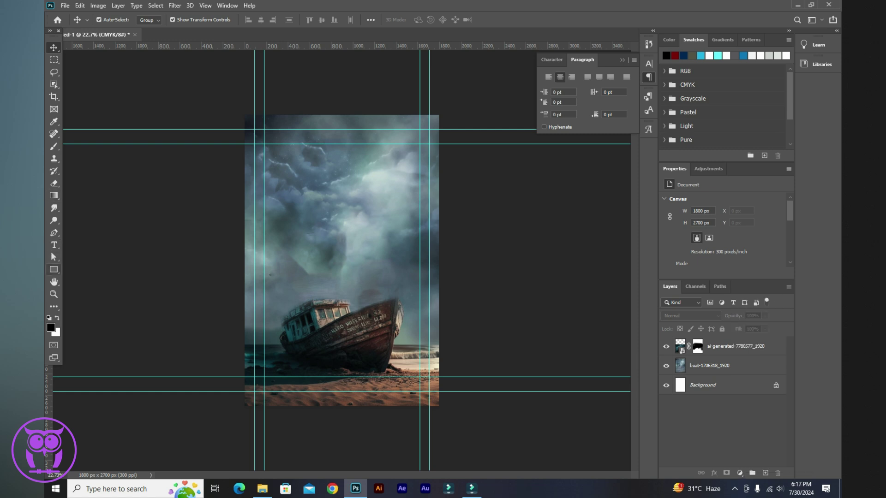
Step: Draw a rectangle covering the whole cover and pick a warm brown colour
key(u)
drag(243, 114, 440, 406)
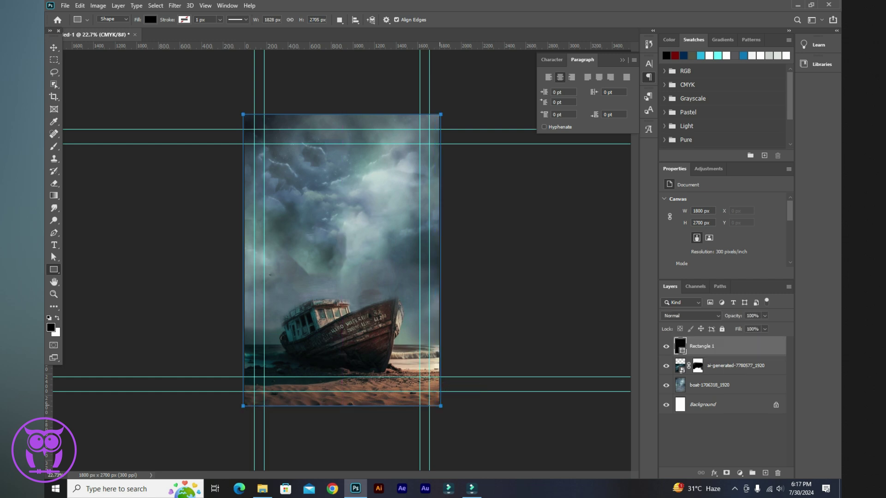
key(v)
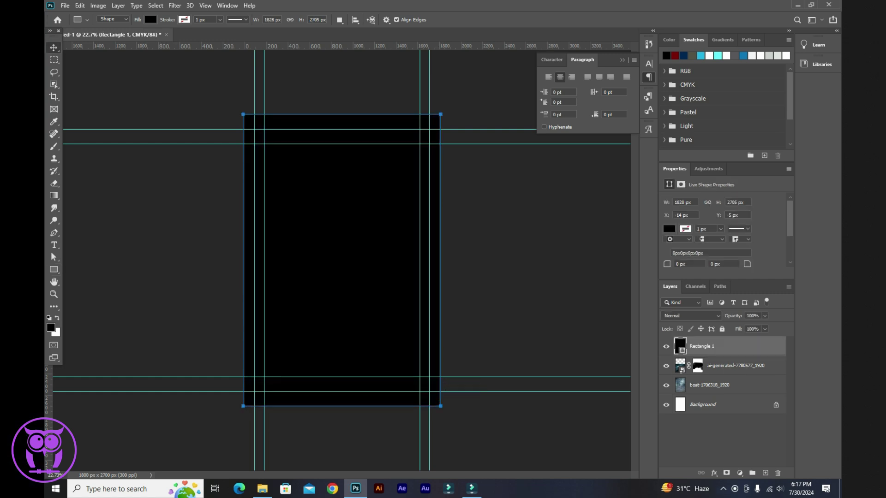
click(51, 327)
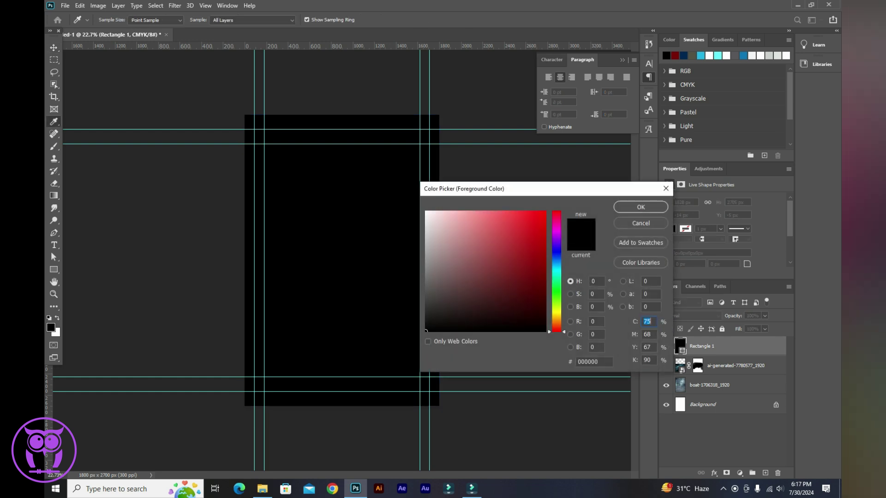
drag(558, 330, 557, 320)
click(524, 253)
Step: Set the rectangle to Overlay at 99% fill, then draw a second rectangle over the upper cover
click(641, 207)
key(Up)
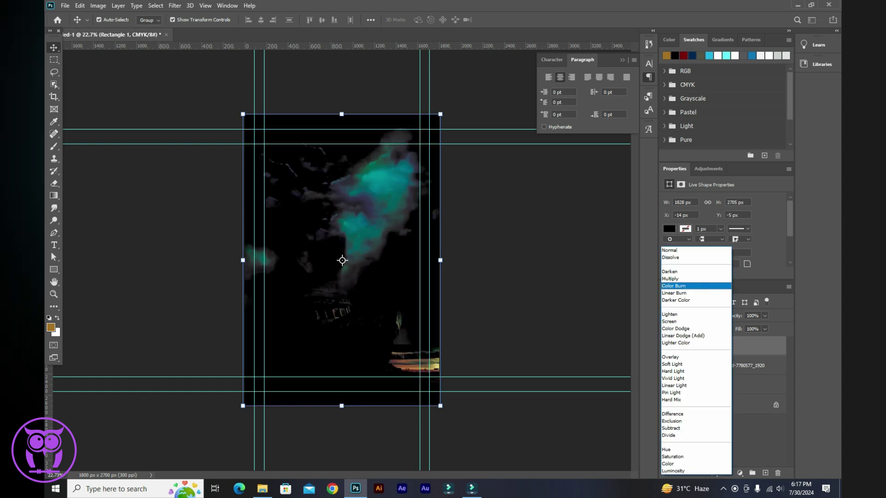
key(Down)
key(Down)
key(Down)
key(Down)
key(Down)
key(Down)
key(Down)
key(Down)
key(Down)
key(Down)
key(Down)
key(Down)
key(Down)
key(Down)
key(Down)
key(Down)
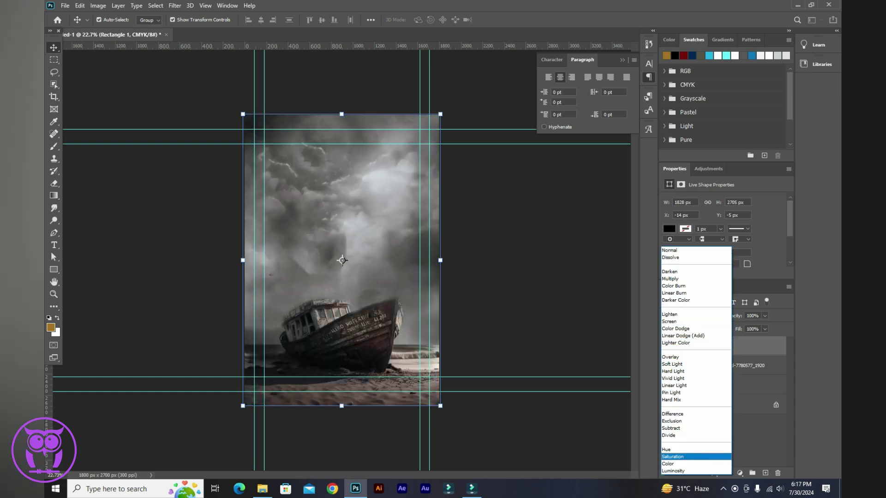
key(Down)
key(Down)
key(Down)
key(Down)
key(Down)
key(Down)
key(Down)
key(Down)
key(Down)
key(Down)
key(Down)
key(Down)
key(Down)
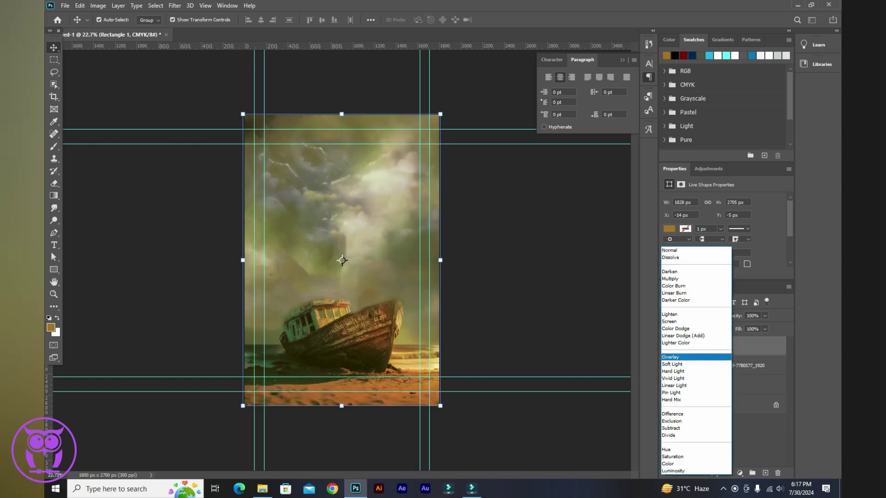
key(Down)
key(Up)
key(Return)
click(764, 329)
drag(786, 339, 784, 339)
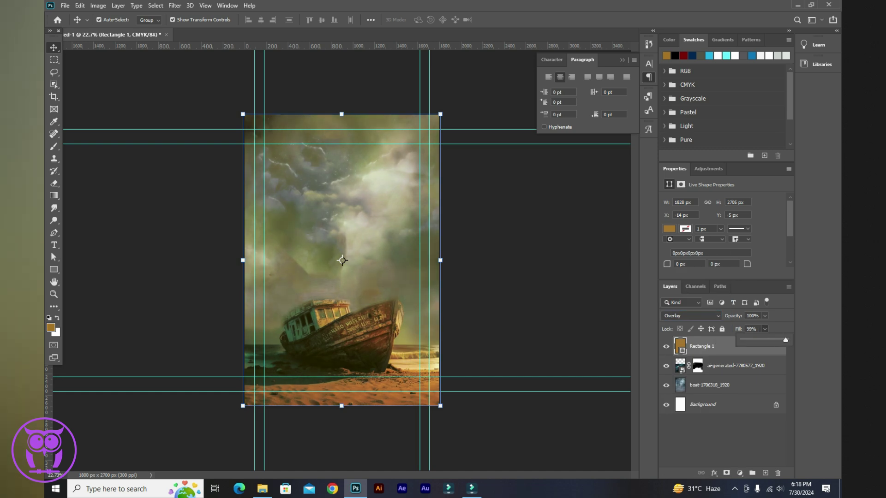
key(u)
drag(245, 113, 441, 292)
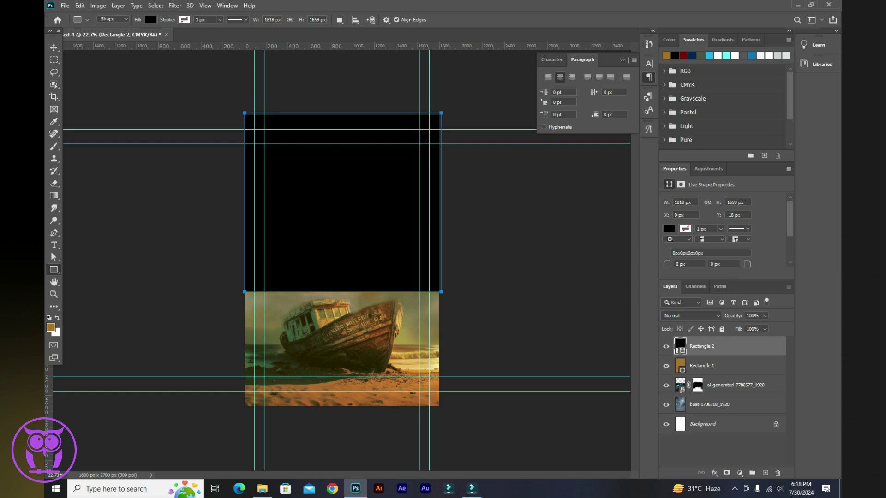
Step: Fill Rectangle 2 with brown, add a mask, and paint it away above the boat with a 600 px black brush
key(alt+BackSpace)
key(v)
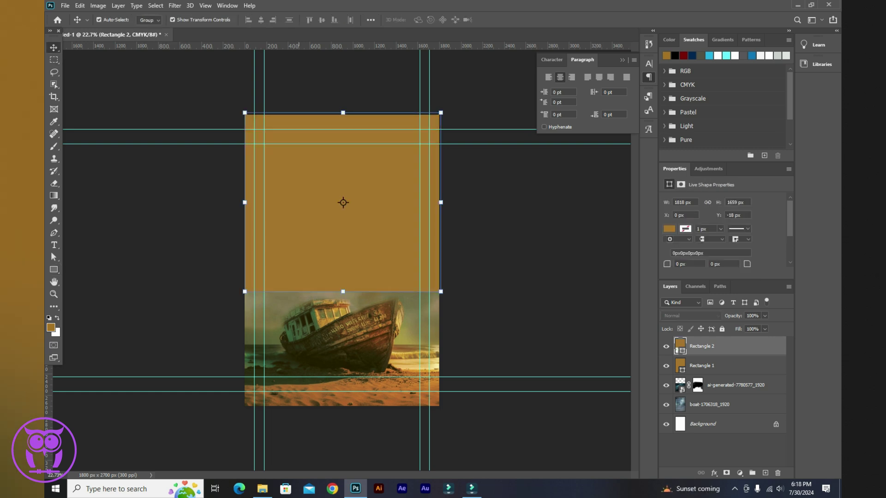
click(727, 473)
key(b)
key(d)
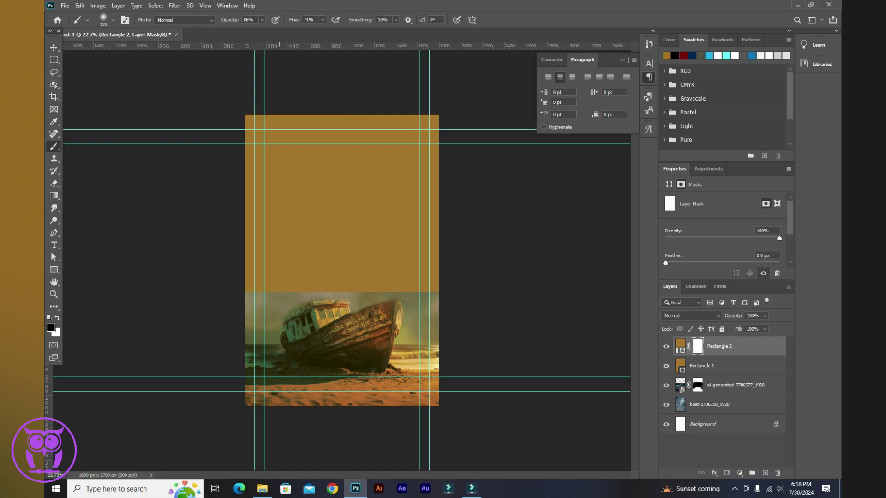
key(bracketright)
key(bracketright)
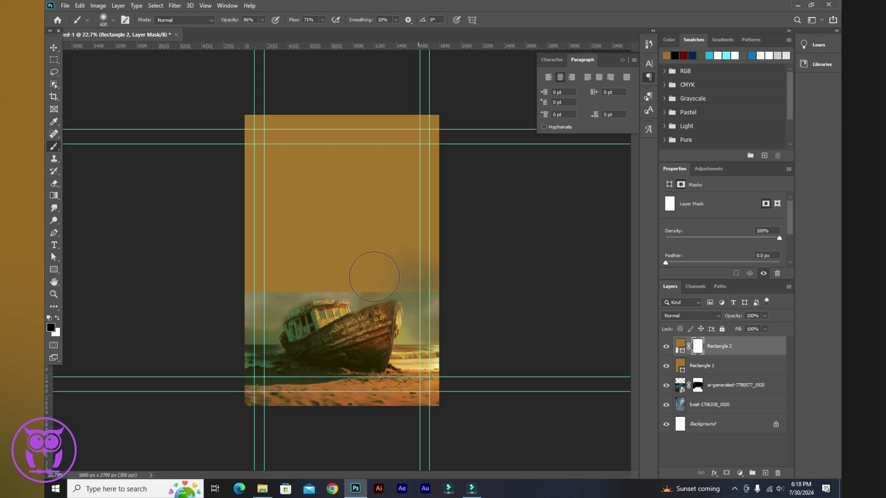
drag(376, 263, 265, 298)
mouse_move(194, 89)
mouse_down()
mouse_move(352, 119)
mouse_move(441, 122)
mouse_up()
drag(277, 109, 461, 202)
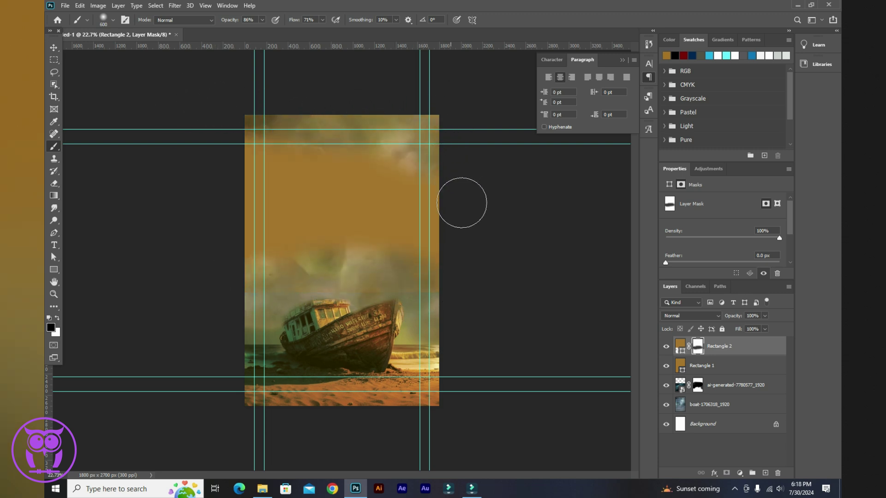
Step: Lower brush opacity and flow, then softly blend lighter clouds back into the brown sky
click(261, 19)
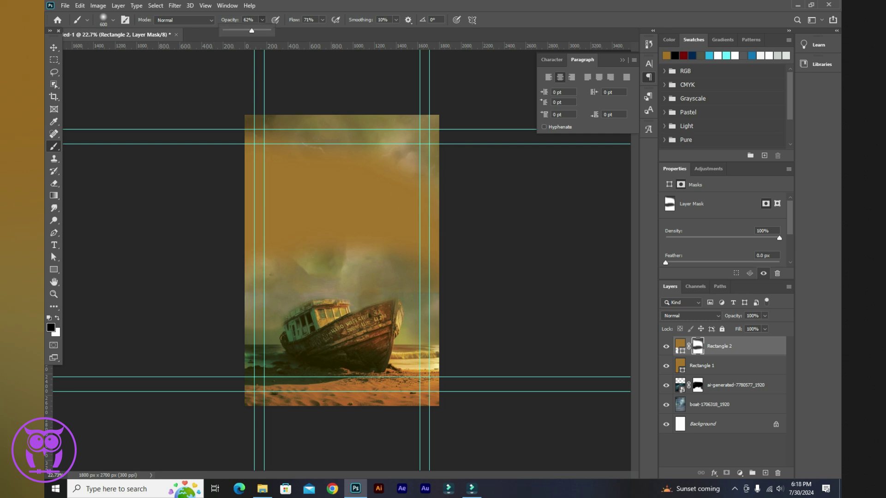
click(322, 20)
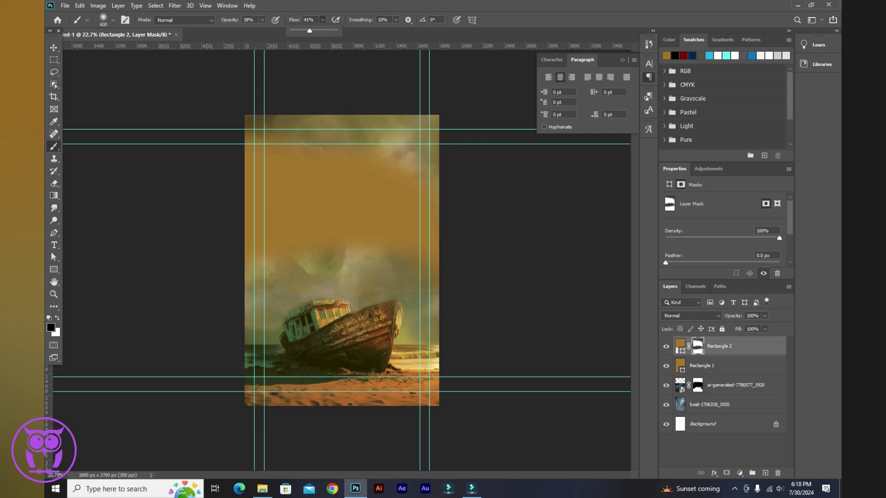
click(253, 164)
drag(425, 165, 356, 192)
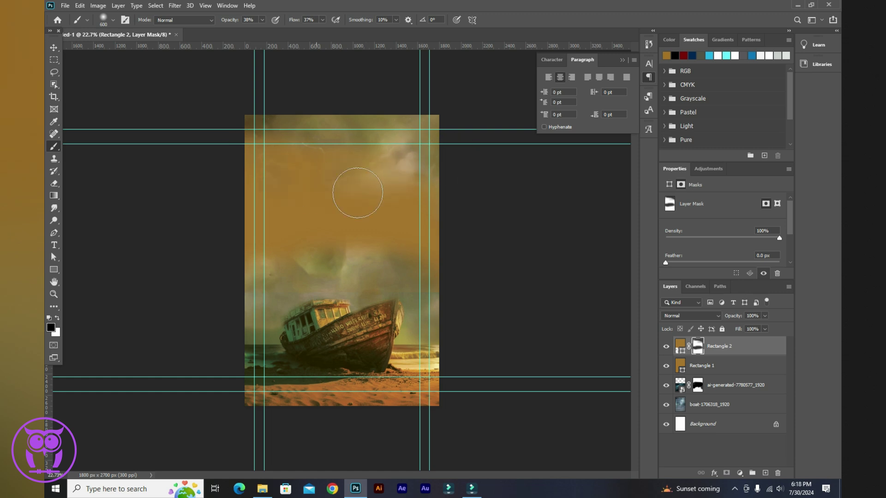
click(262, 20)
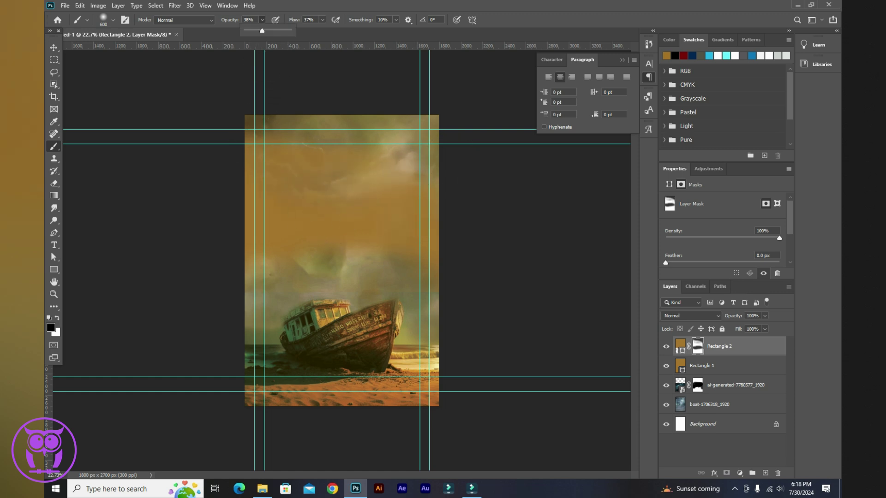
click(407, 253)
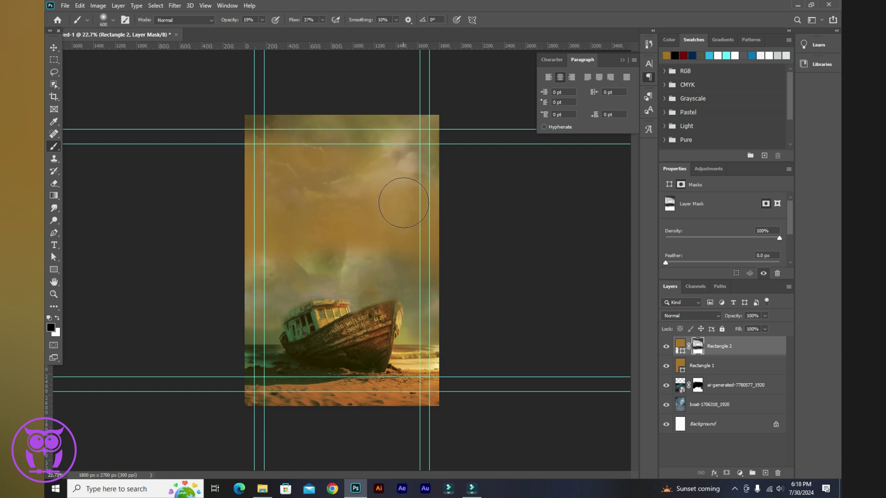
drag(439, 221, 272, 257)
Step: Add the title 'Some Old', enlarge it, and move it near the top of the cover
key(v)
key(ctrl+alt+a)
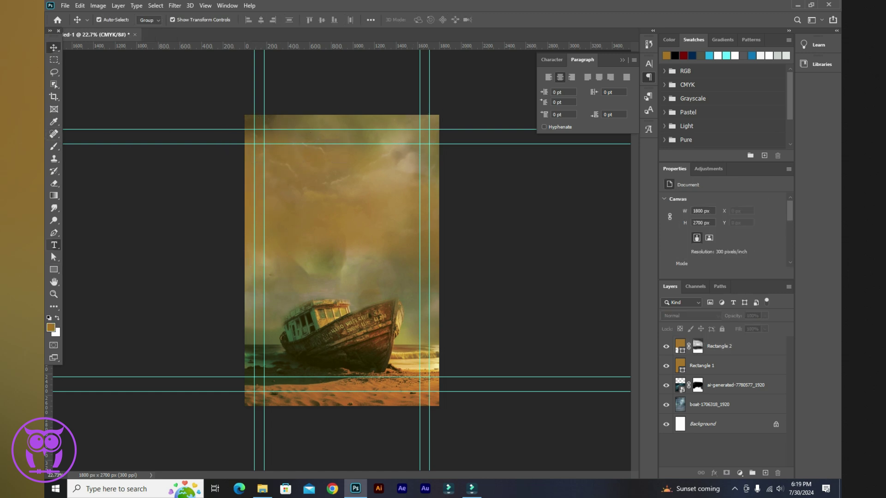
click(54, 245)
click(297, 205)
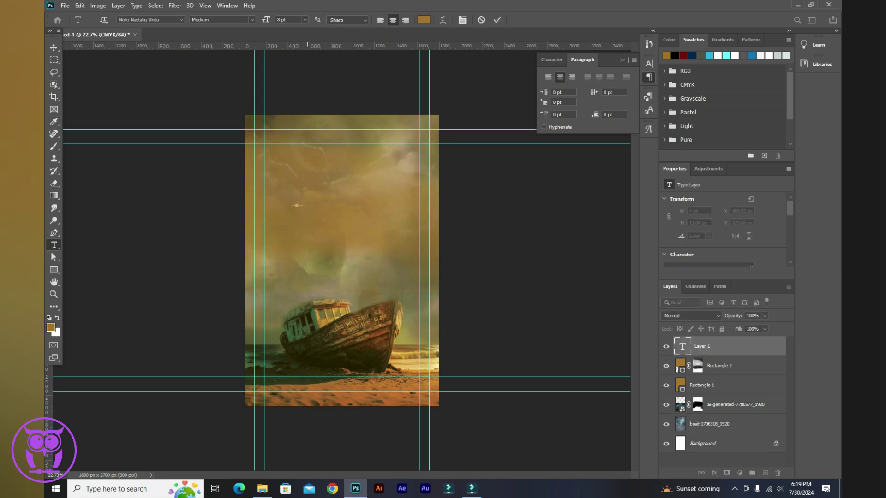
text(SSome Old)
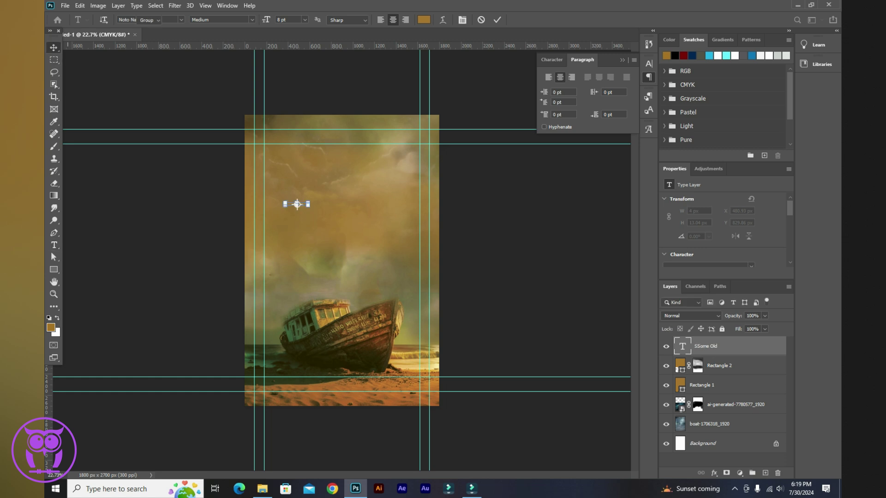
key(ctrl+t)
drag(387, 224, 393, 227)
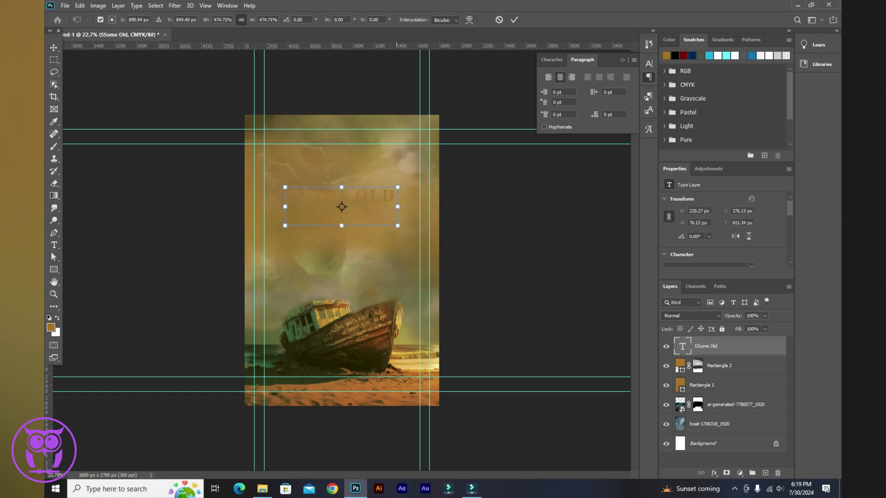
click(514, 19)
drag(341, 195, 343, 138)
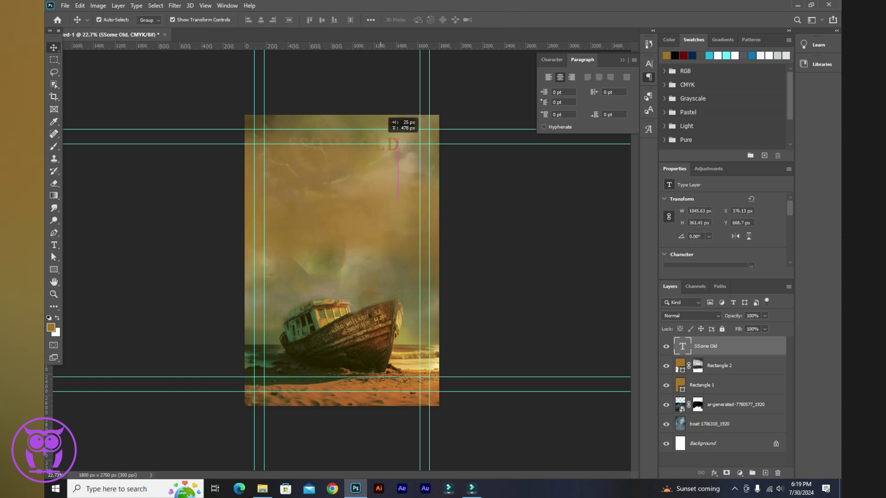
key(t)
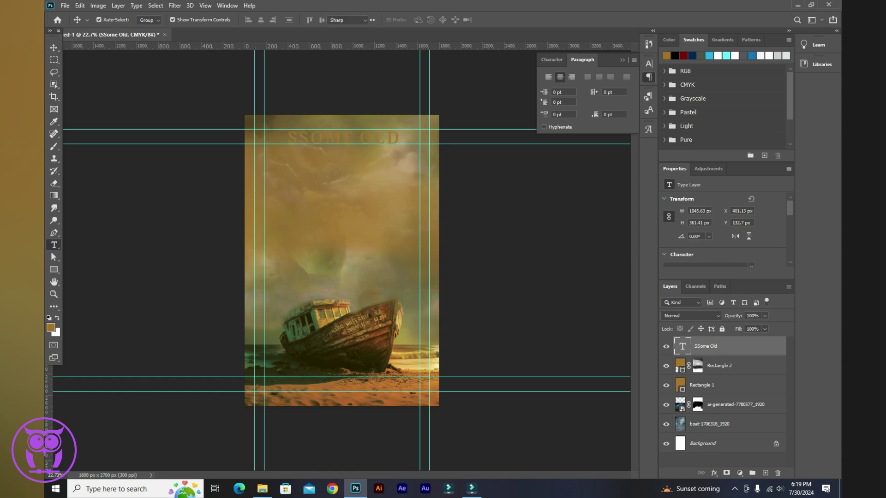
click(296, 138)
key(ctrl+Return)
key(v)
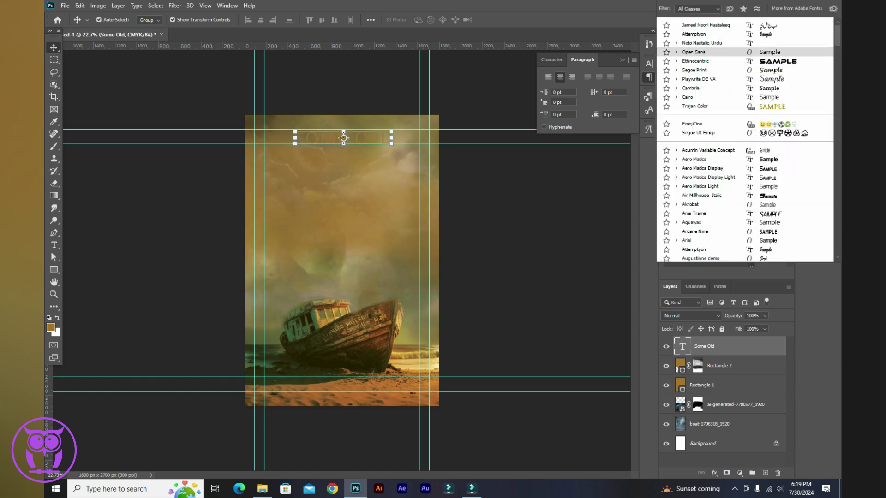
Step: Set the title font to Cambria and colour it dark blue
key(Down)
key(Down)
key(Down)
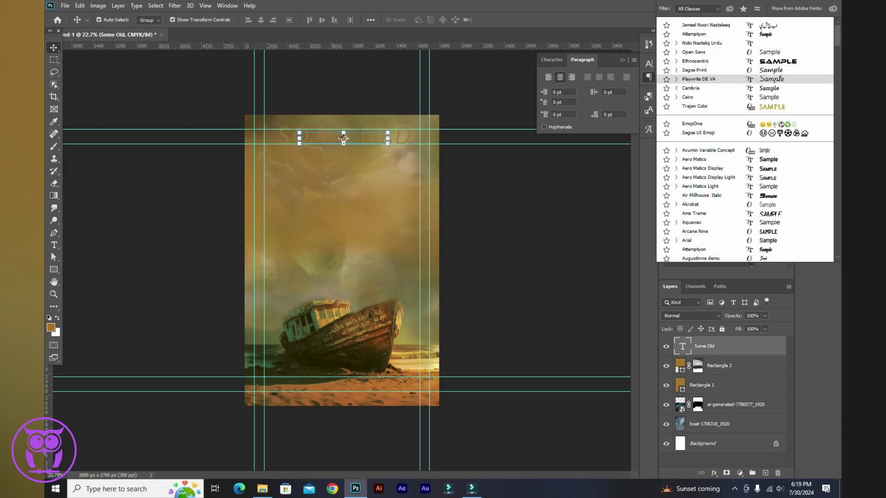
key(Down)
key(Return)
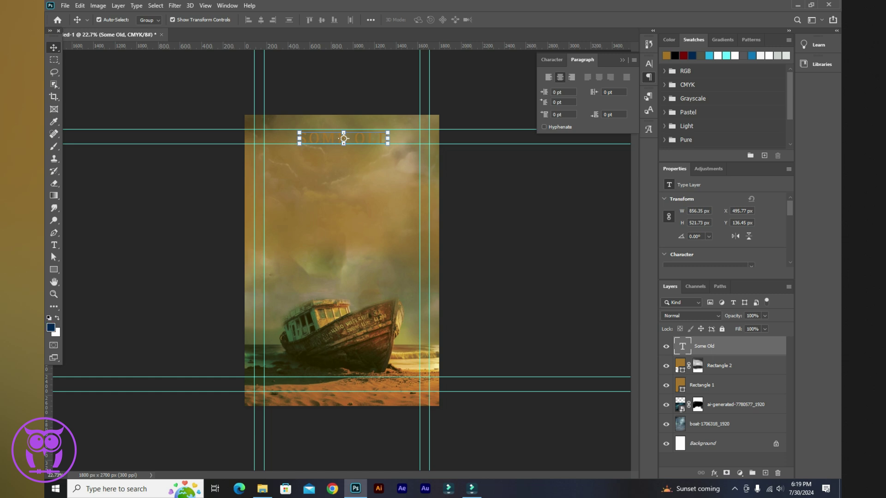
key(alt+BackSpace)
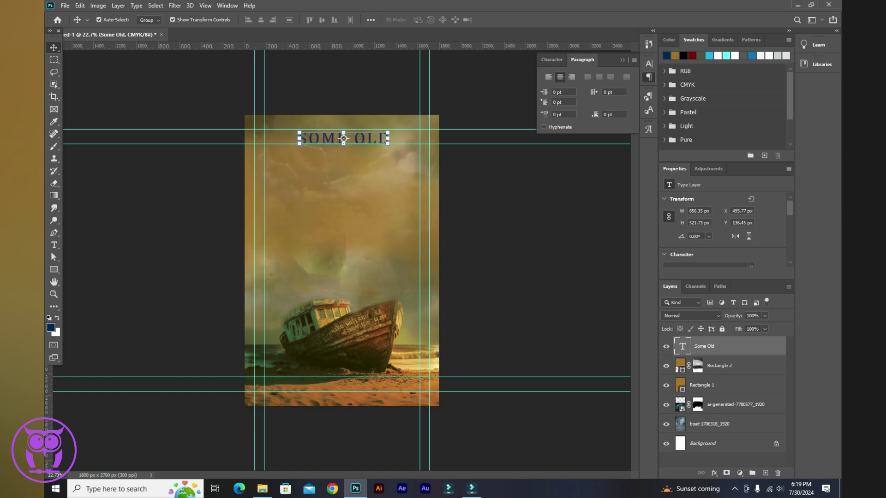
click(51, 327)
click(426, 331)
click(641, 207)
key(v)
Step: Set the SOME OLD letter tracking to 500
scroll(725, 221, down, 2)
scroll(725, 221, down, 2)
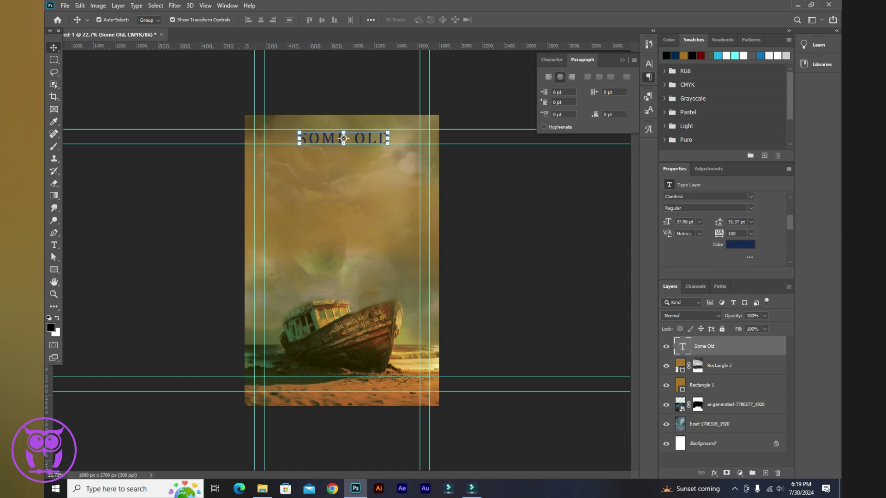
click(752, 229)
click(741, 341)
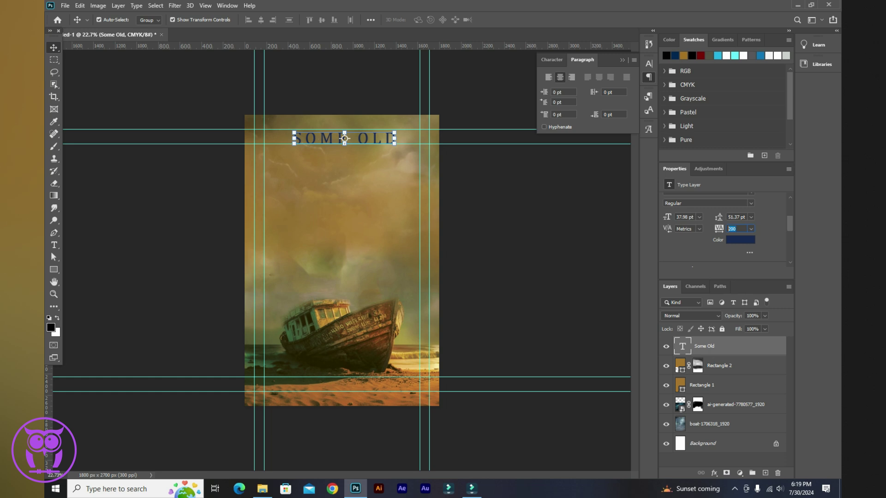
text(0)
key(Return)
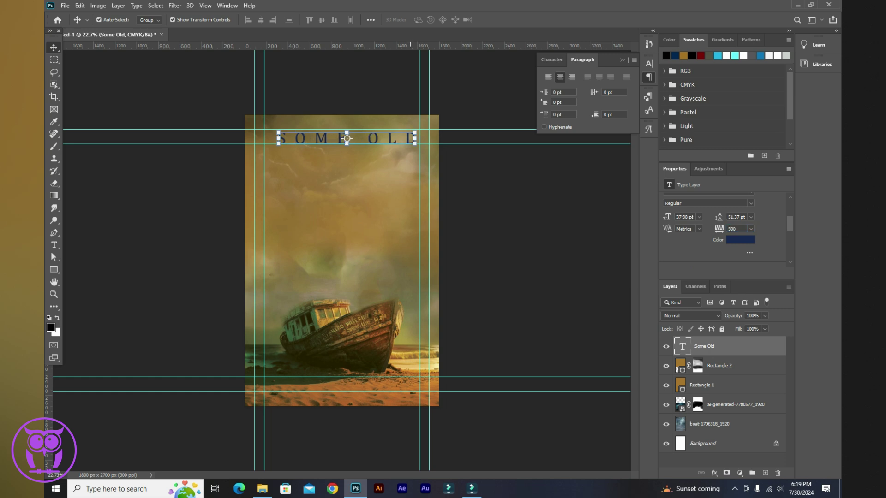
click(294, 74)
Step: Add a new title line below SOME OLD, enlarge it, and nudge it left
key(t)
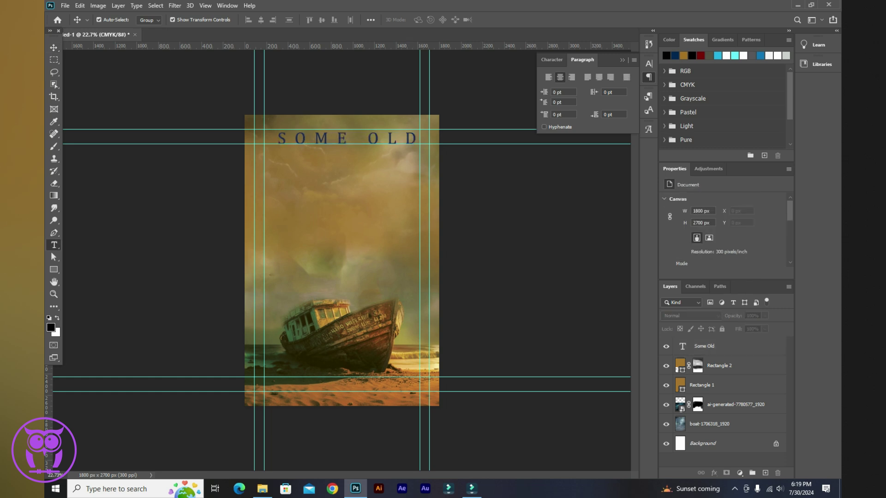
click(298, 198)
text(Boat)
key(ctrl+Return)
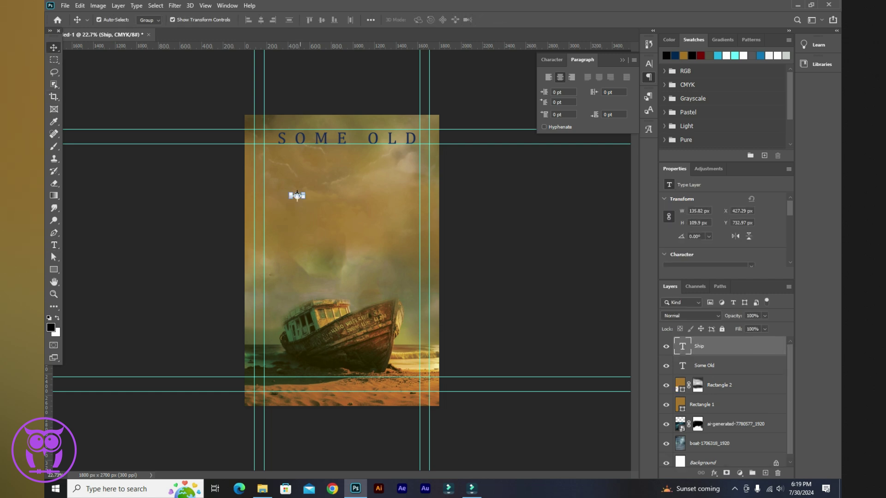
drag(304, 198, 427, 255)
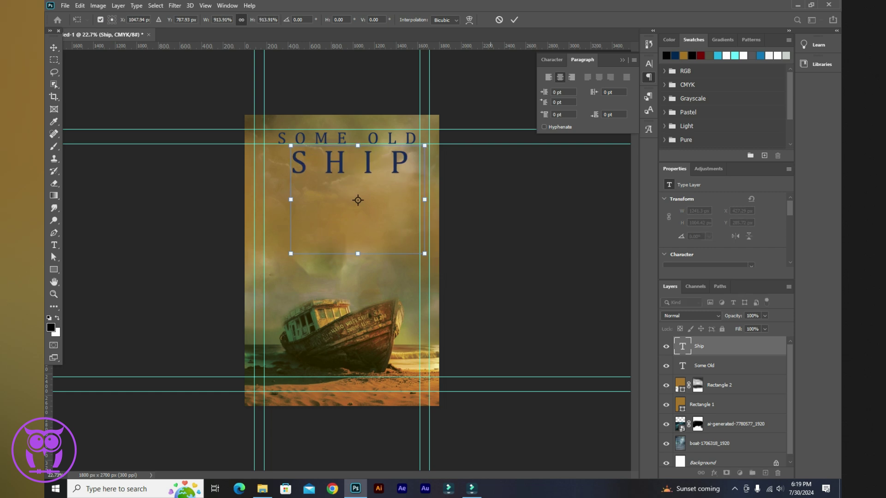
click(514, 19)
drag(376, 157, 335, 162)
Step: Give SHIP 100 tracking, Bold style, and a font size raised to about 107 pt
click(682, 254)
scroll(706, 231, down, 3)
click(752, 224)
click(740, 329)
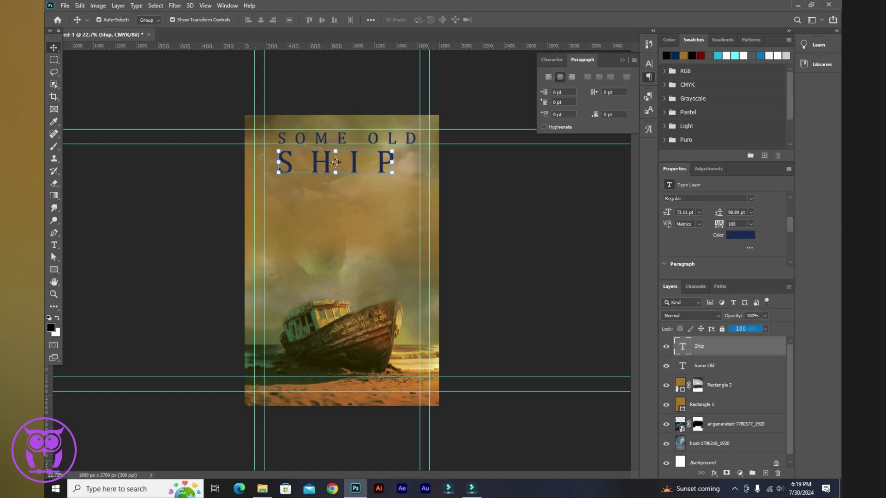
text(76)
key(Return)
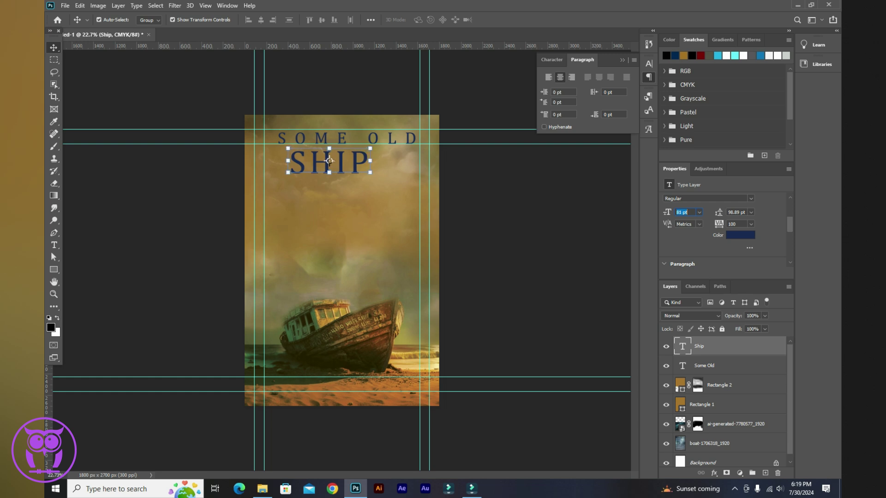
click(708, 198)
click(674, 224)
key(Up)
key(Up)
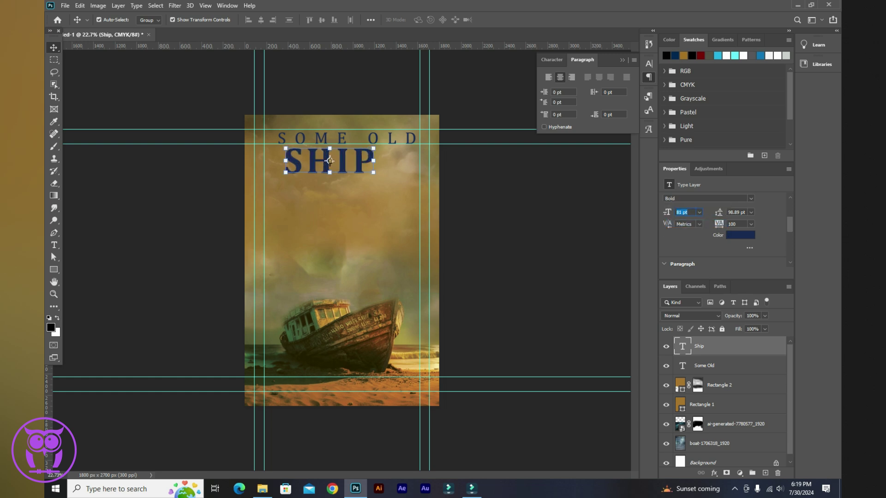
key(Up)
key(Up)
key(Up)
key(Up)
key(Up)
key(Up)
key(Up)
key(Up)
key(Up)
key(Up)
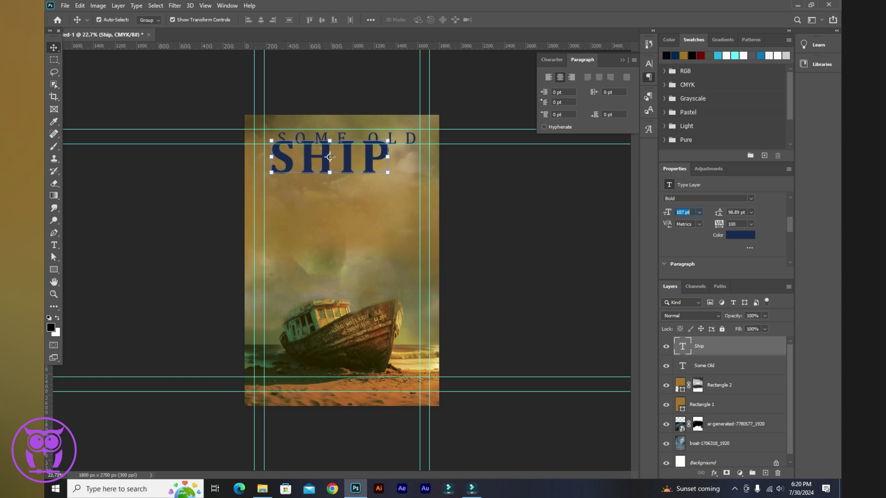
key(Return)
Step: Scale SHIP up further and move it down to sit under SOME OLD
drag(388, 173, 433, 204)
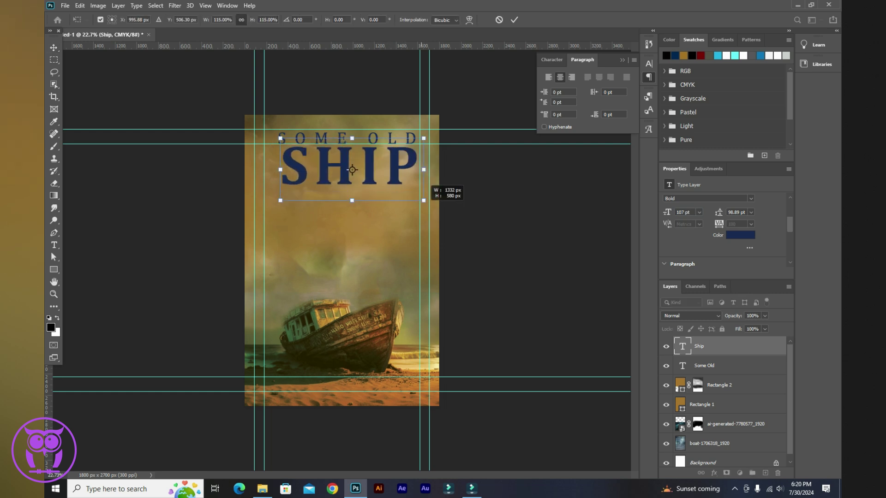
click(514, 19)
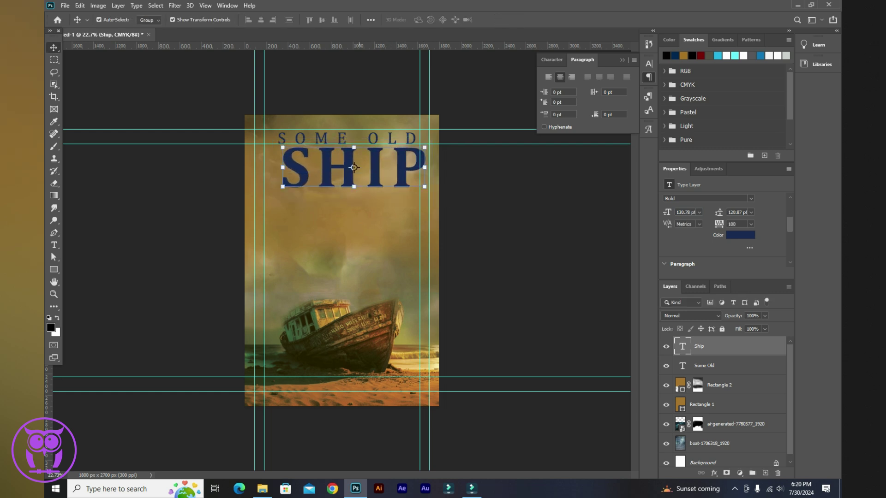
drag(354, 167, 354, 183)
click(323, 138)
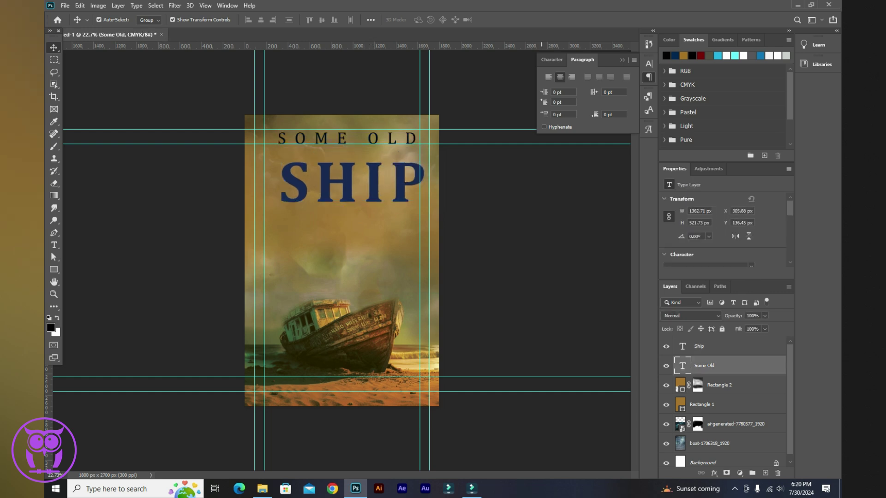
Step: Raise SHIP slightly and fill it with a reddish-brown sampled from the image
drag(351, 182, 350, 175)
click(54, 121)
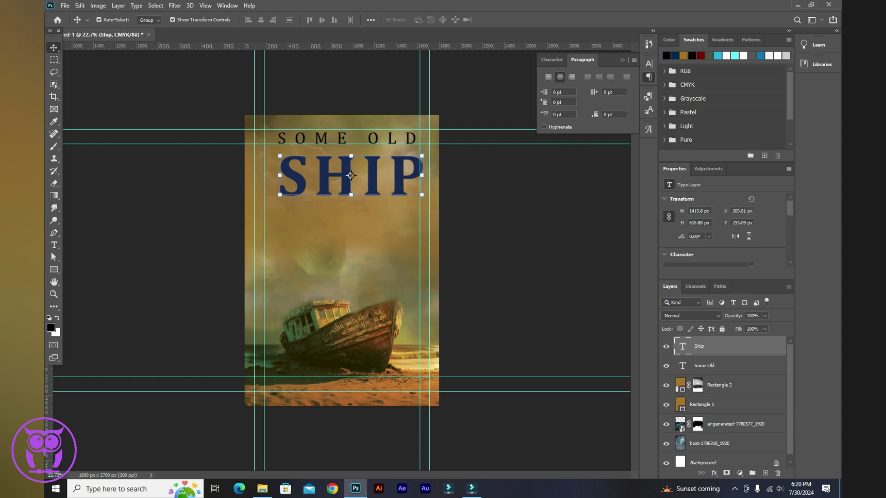
click(51, 327)
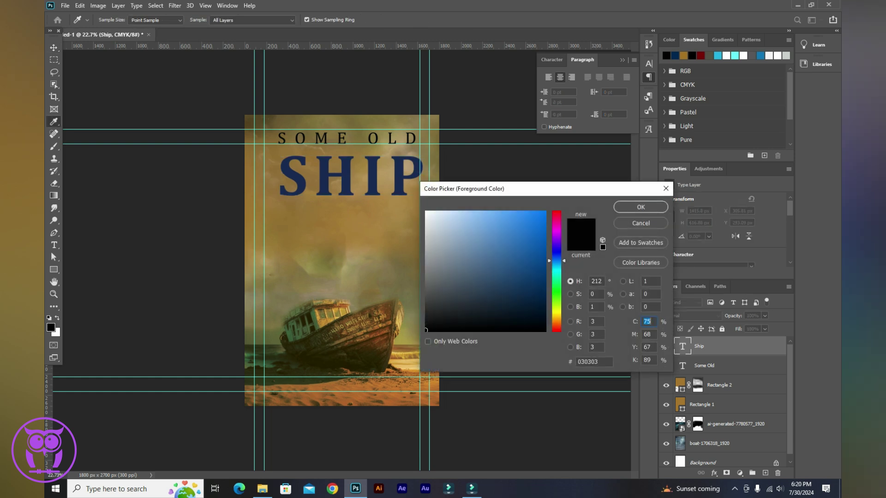
key(Return)
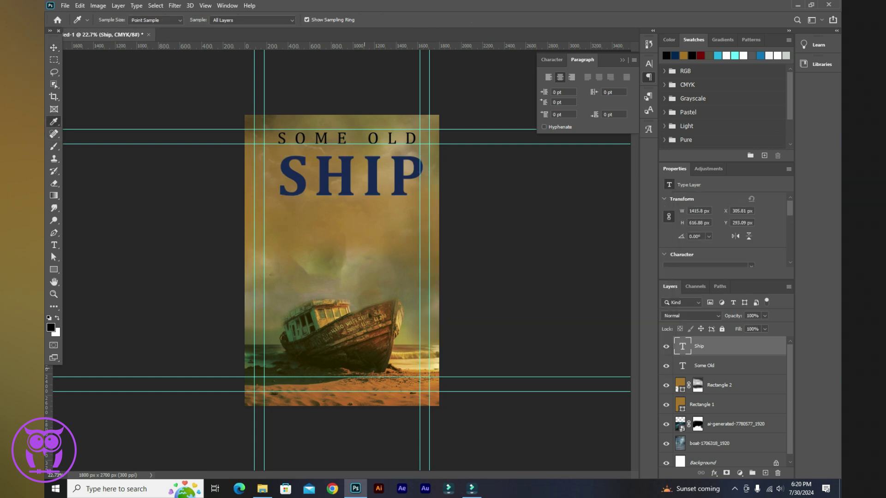
click(389, 335)
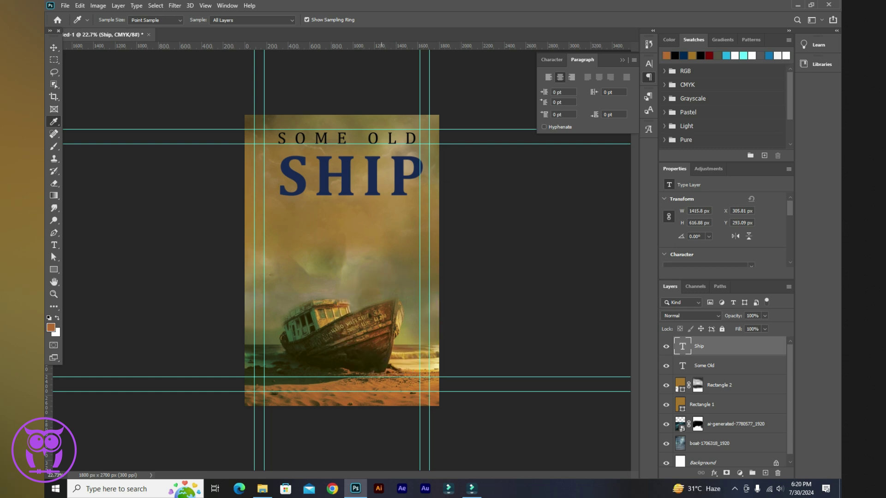
click(379, 338)
key(v)
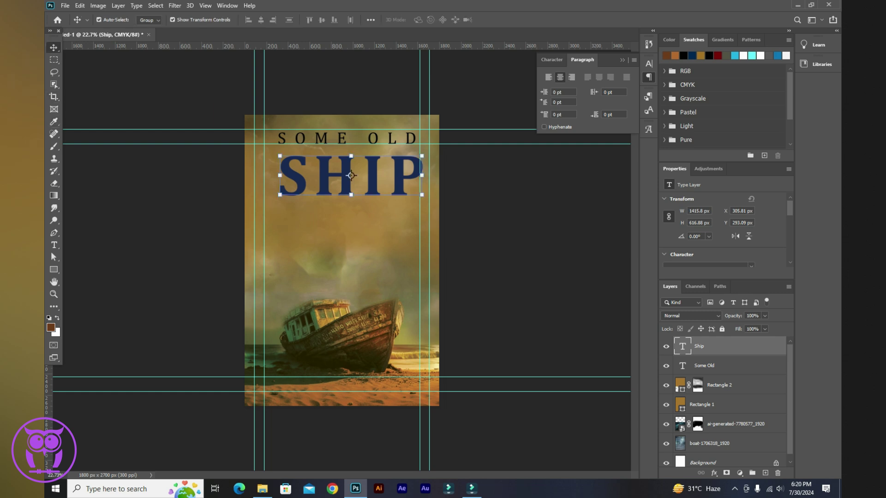
key(alt+BackSpace)
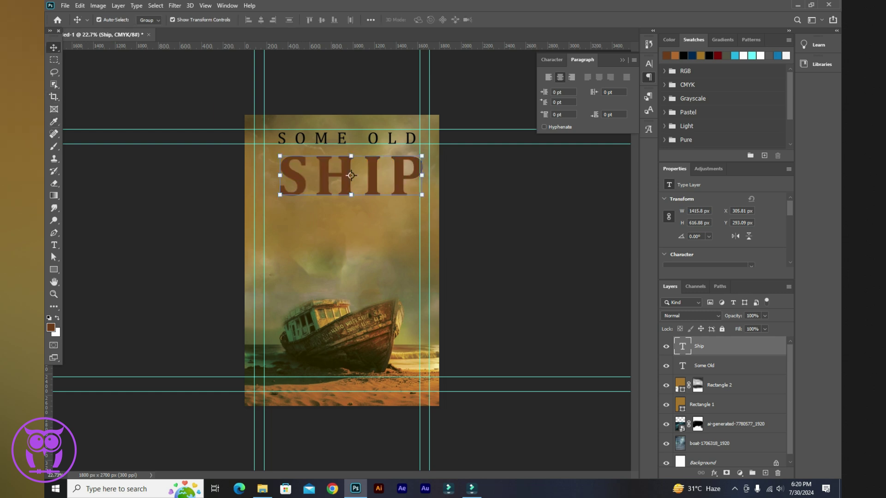
Step: Centre SHIP and SOME OLD horizontally, aligning to the canvas
drag(351, 175, 347, 176)
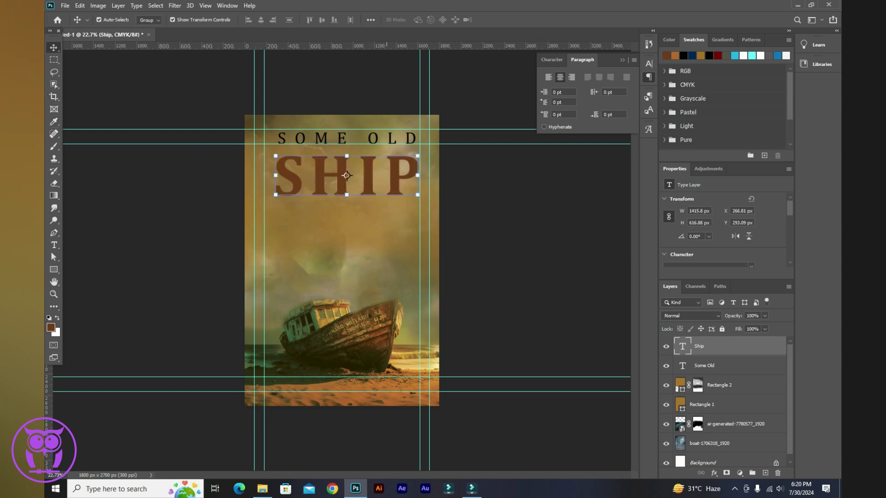
click(371, 20)
click(400, 106)
click(392, 123)
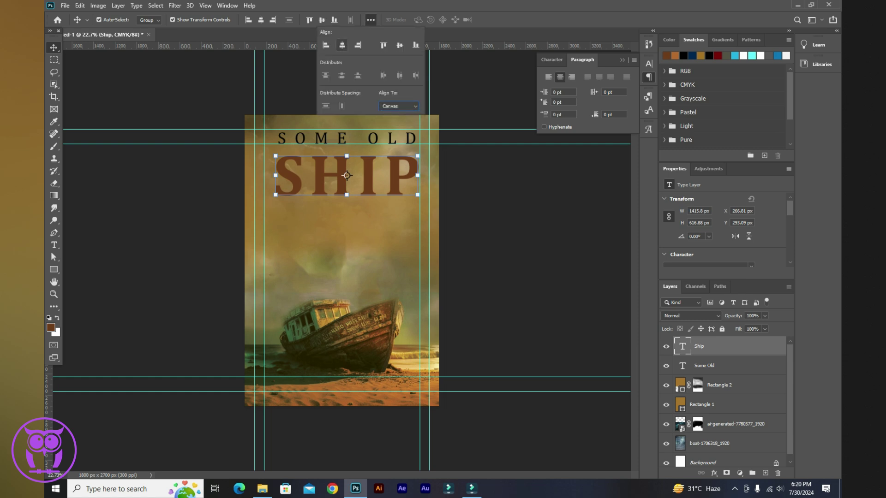
click(342, 45)
click(484, 208)
click(347, 138)
click(261, 20)
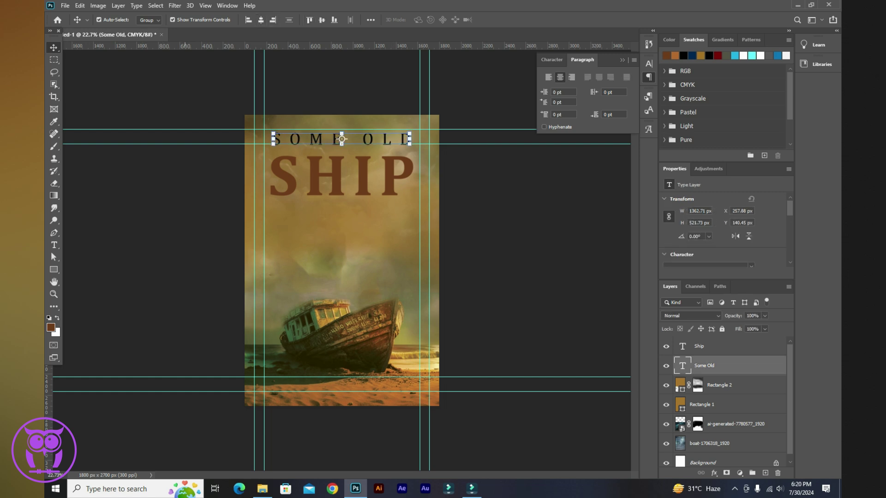
Step: Nudge SHIP slightly upward on the cover
click(325, 83)
click(325, 175)
key(shift+Up)
key(shift+Up)
key(shift+Up)
key(shift+Up)
click(225, 92)
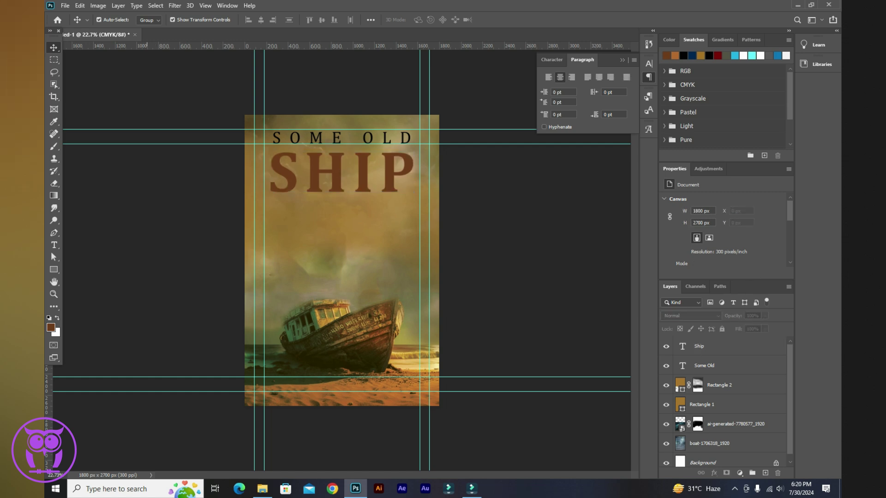
click(54, 245)
Step: Add a tagline text box below SHIP and set its font style to Regular
drag(273, 219, 421, 253)
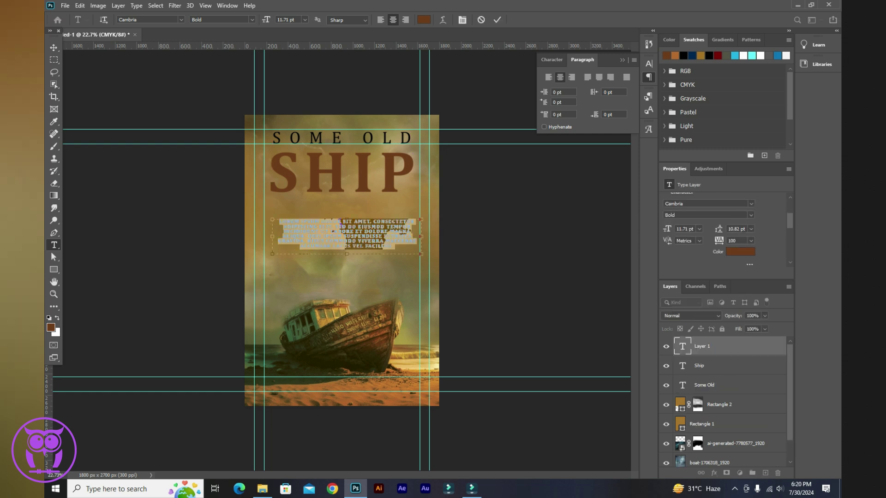
click(706, 215)
click(683, 223)
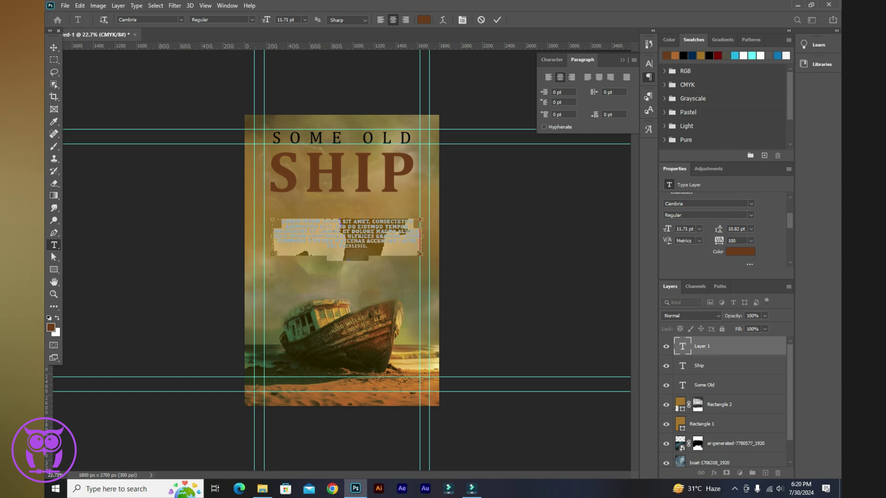
key(ctrl+Return)
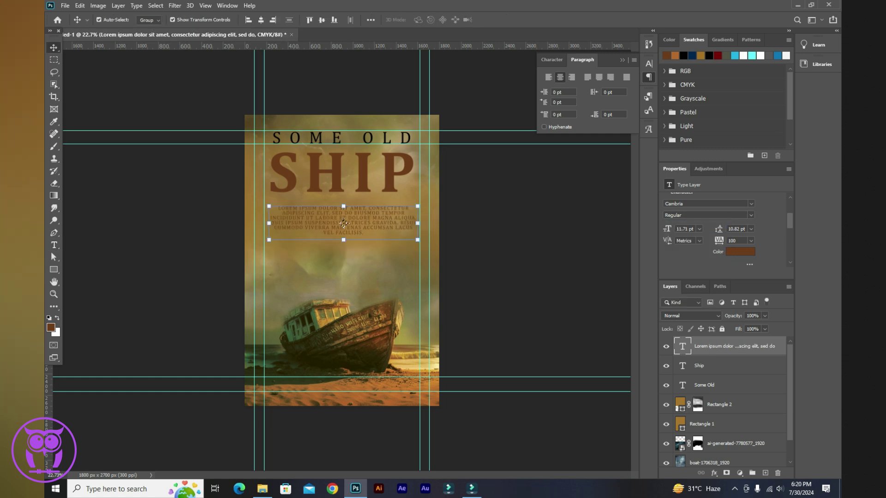
Step: Trim the tagline to two lines and turn off All Caps for mixed case
click(368, 227)
key(BackSpace)
key(BackSpace)
key(BackSpace)
key(ctrl+Return)
key(v)
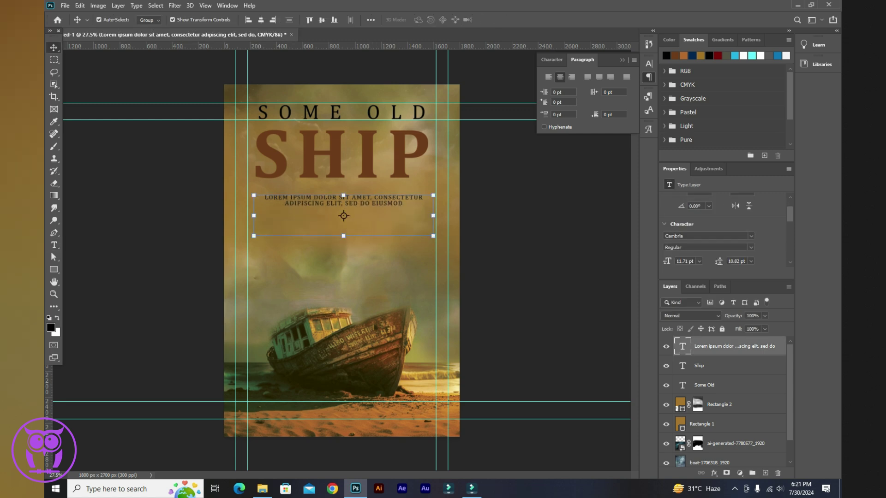
key(ctrl+shift+k)
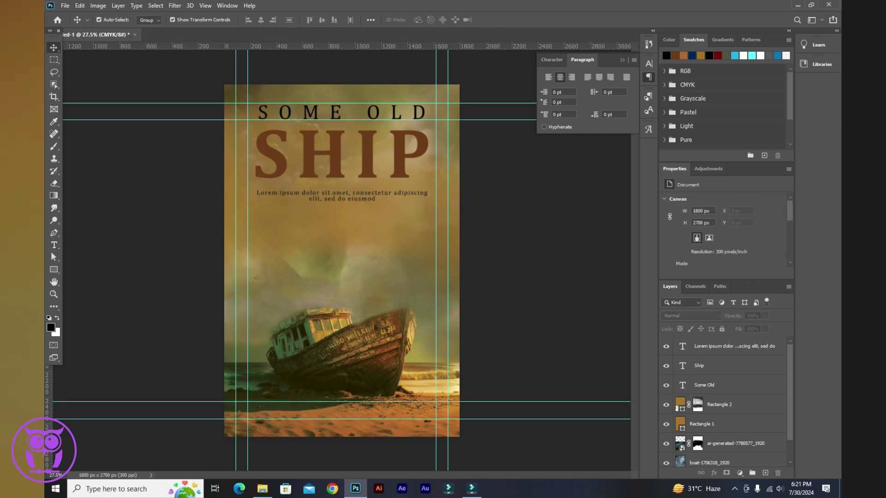
key(t)
click(302, 285)
Step: Add an 'Author Name' line, enlarge it about 153% and fix the misspelling
text(Author NAme)
key(ctrl+Return)
key(v)
drag(323, 285, 348, 305)
key(Return)
double_click(333, 279)
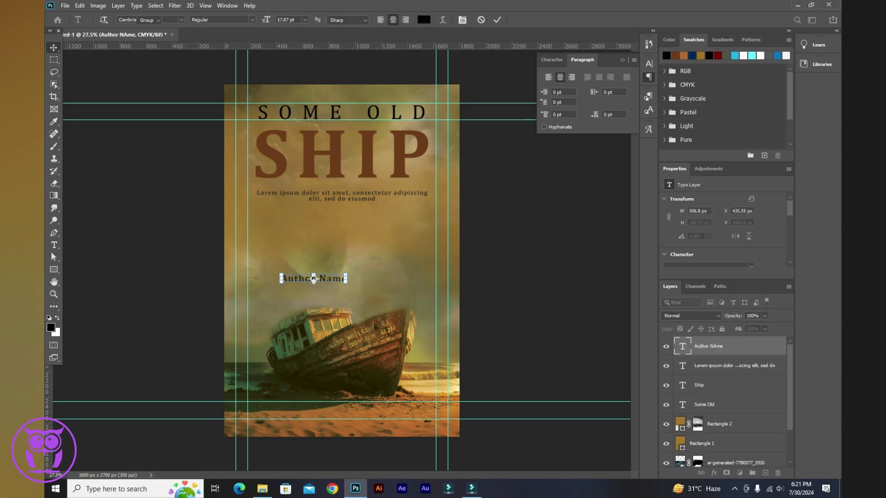
text(Name)
key(ctrl+Return)
key(u)
Step: Draw a black bar along the bottom and move Author Name onto it, stacked above the bar
drag(224, 424, 461, 438)
key(ctrl+t)
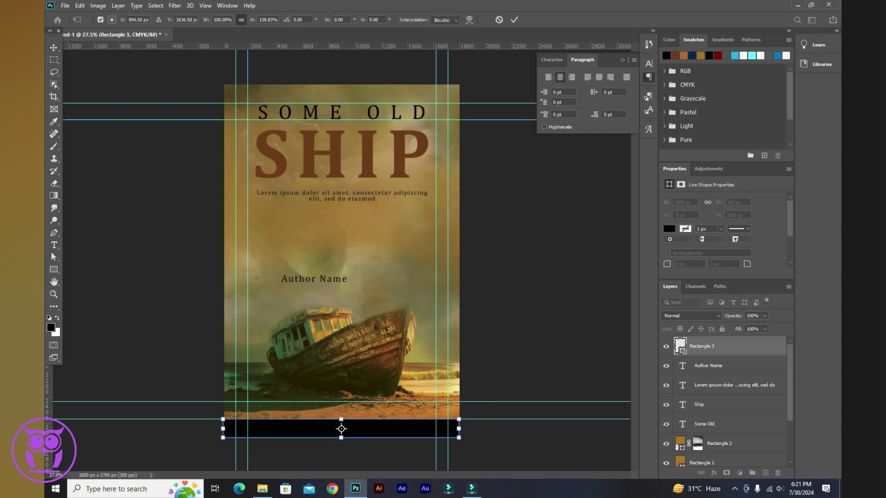
key(Return)
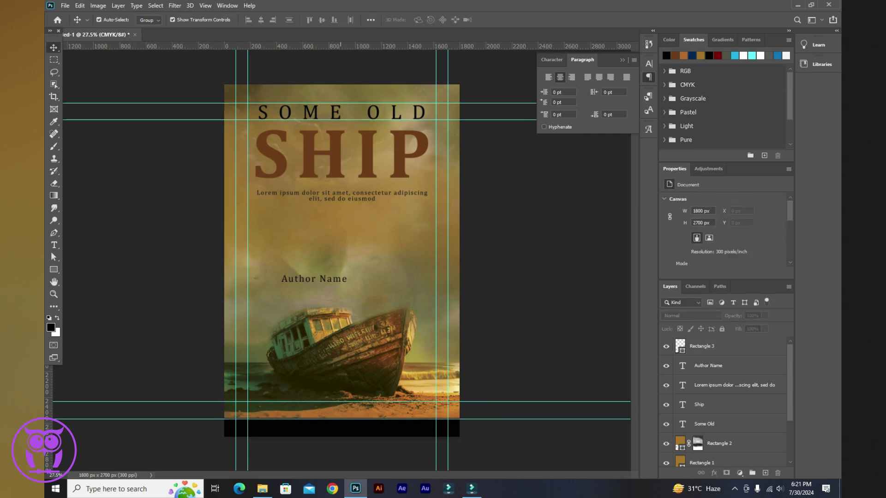
drag(314, 279, 342, 428)
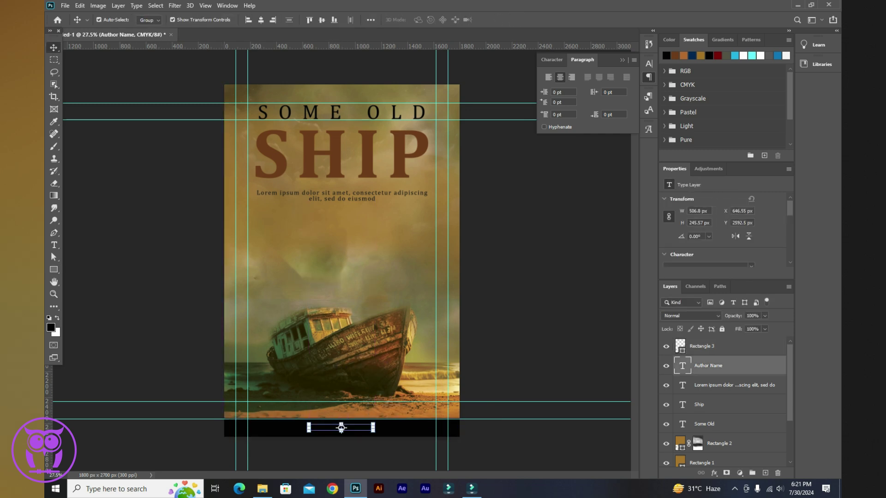
click(576, 46)
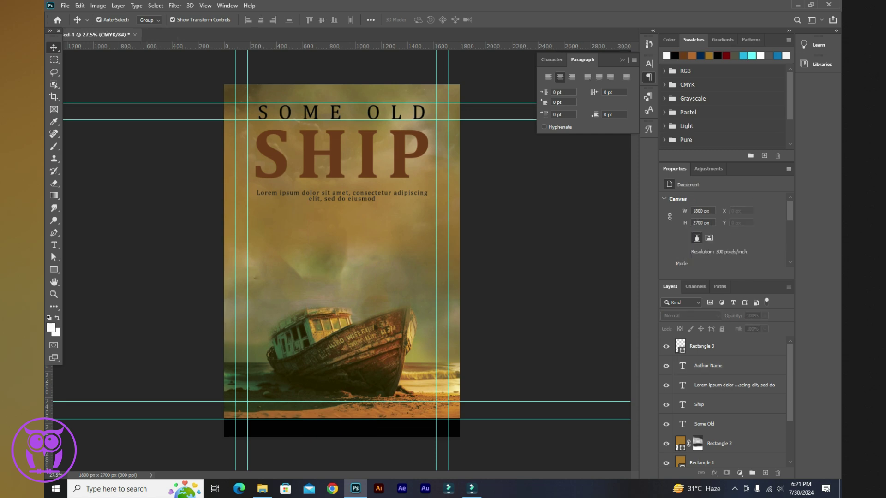
drag(702, 346, 701, 375)
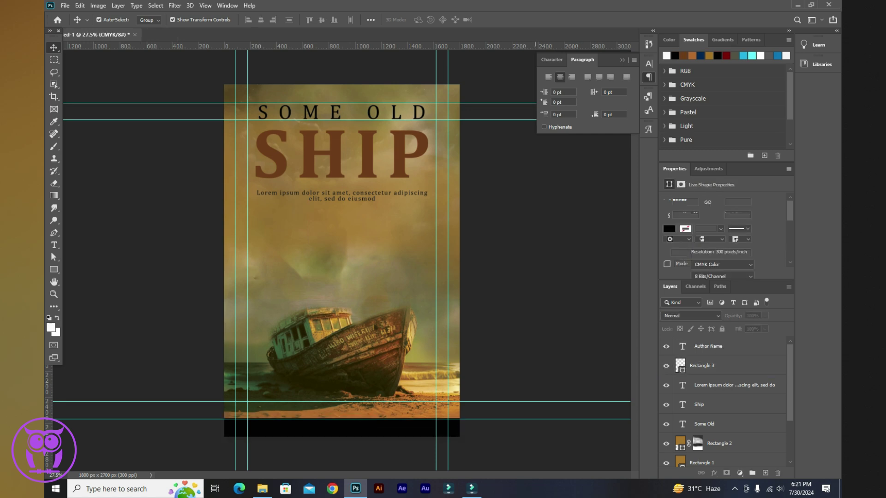
Step: Make Author Name white at 15 pt and centre it horizontally on the bar
click(342, 428)
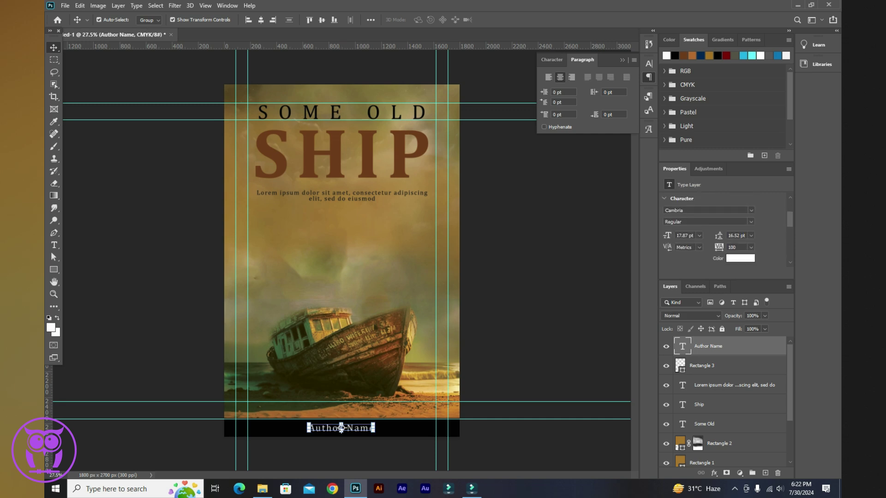
key(Return)
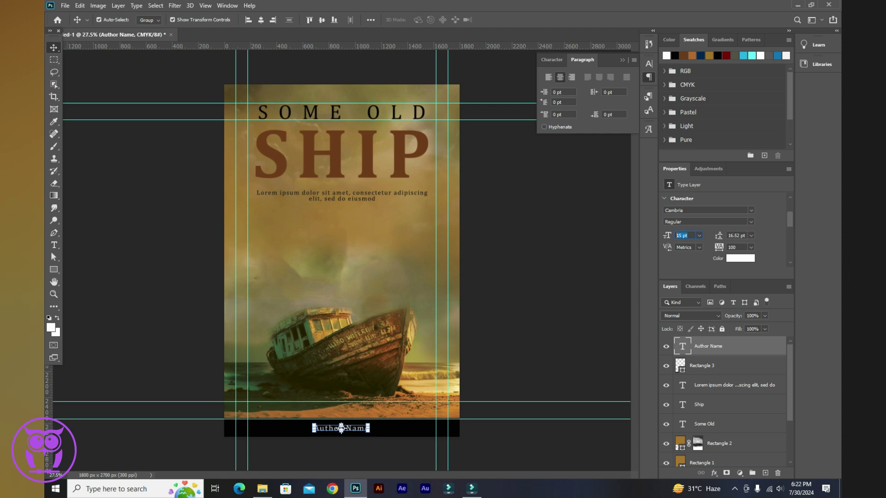
click(378, 454)
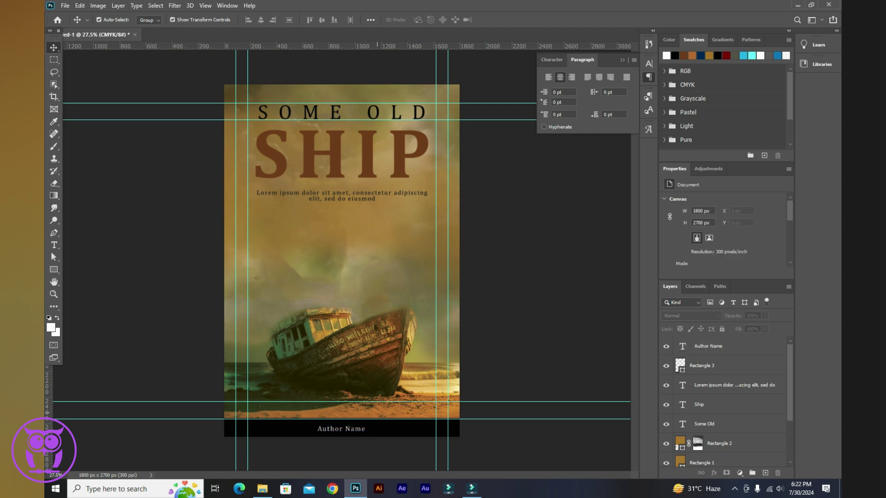
click(342, 429)
click(261, 19)
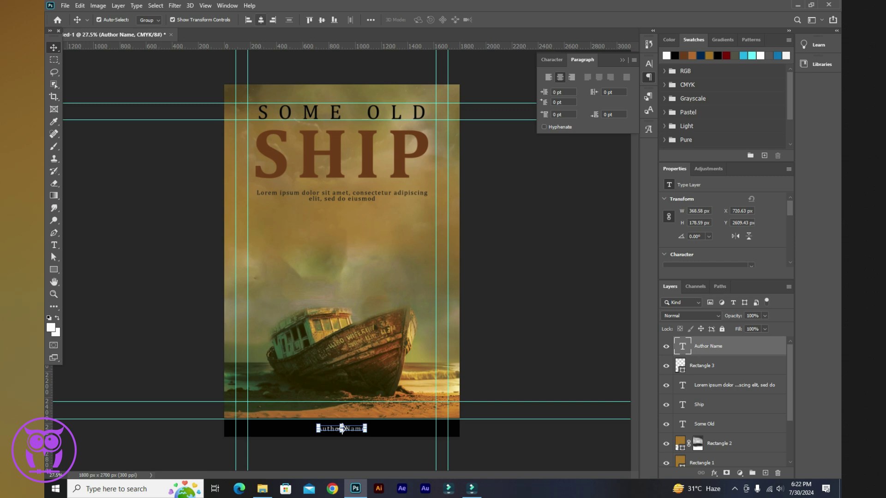
click(377, 455)
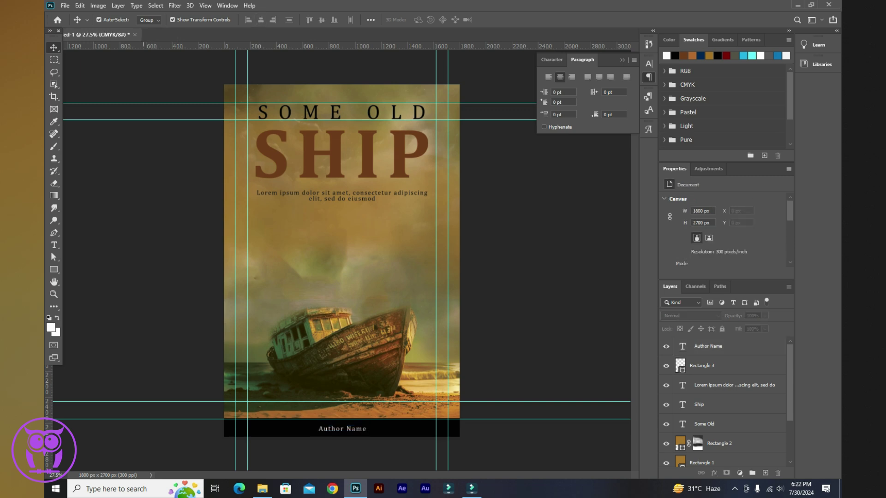
key(ctrl+minus)
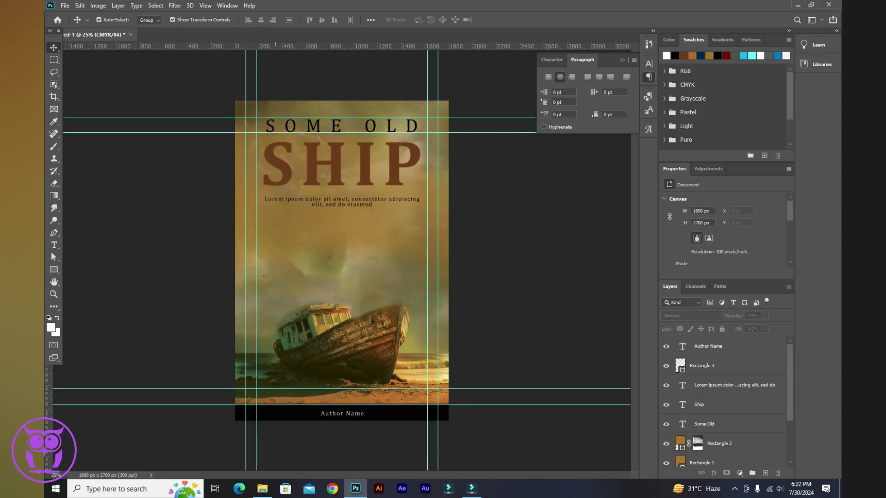
click(340, 414)
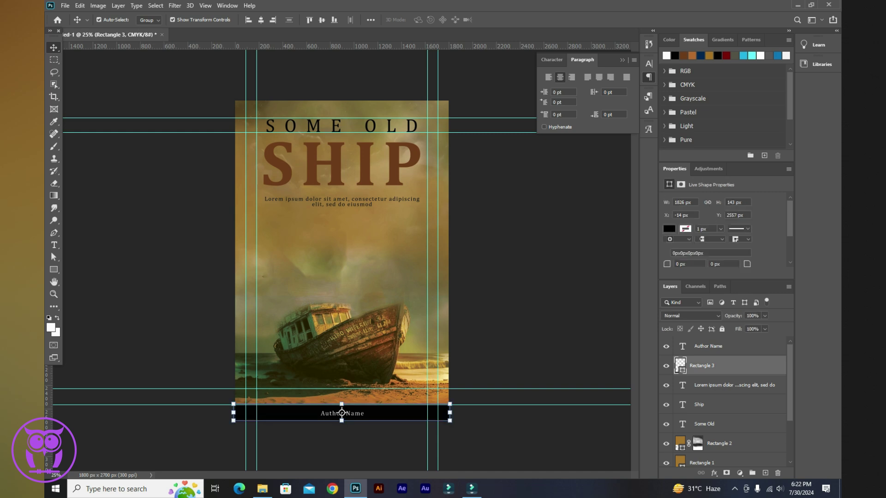
key(alt+BackSpace)
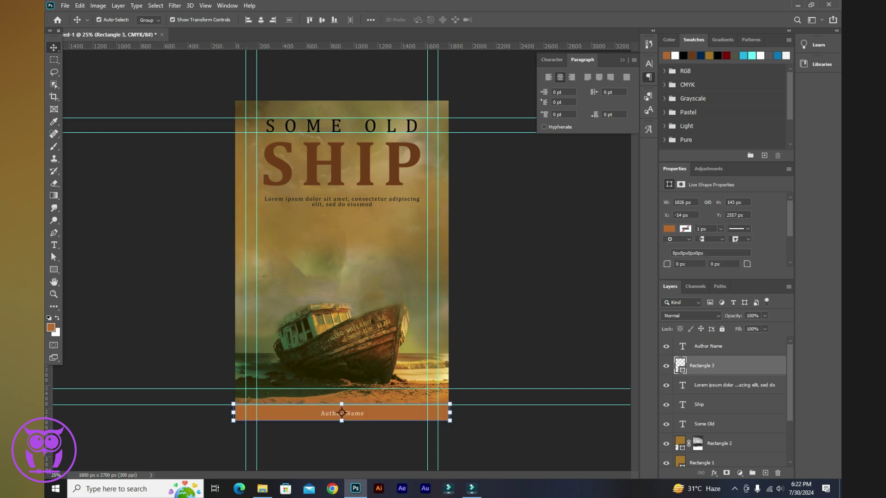
key(alt+BackSpace)
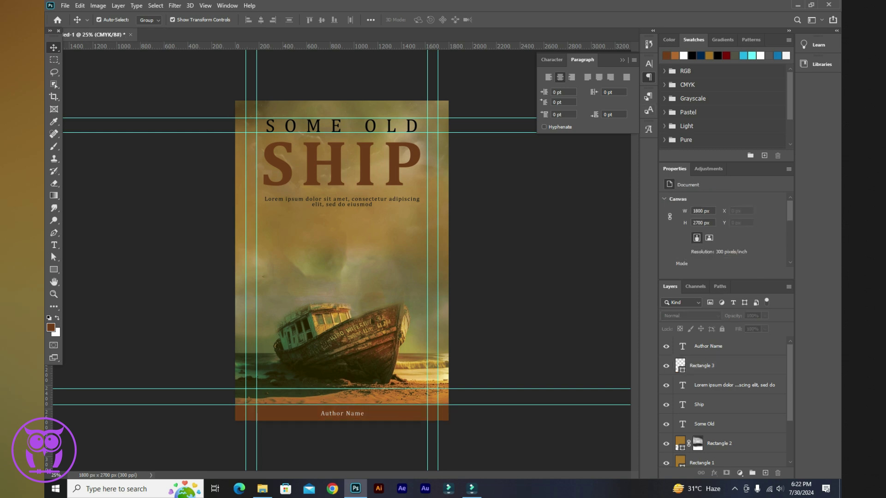
click(702, 366)
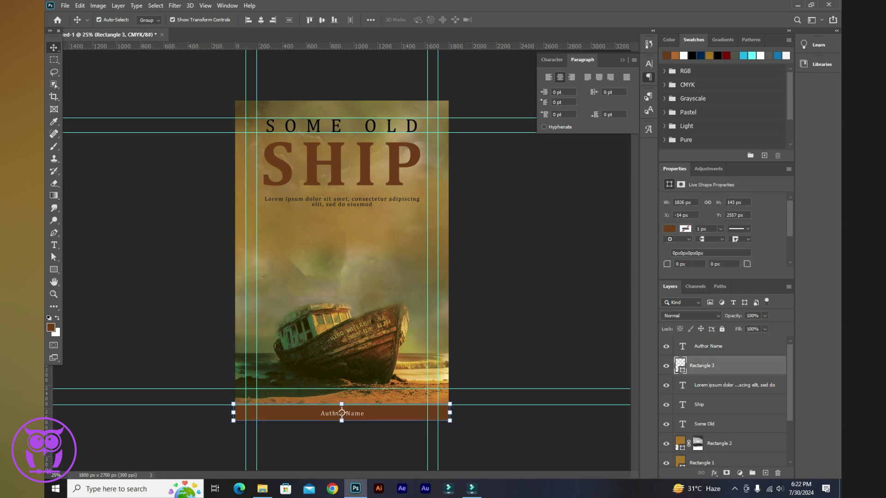
key(alt+BackSpace)
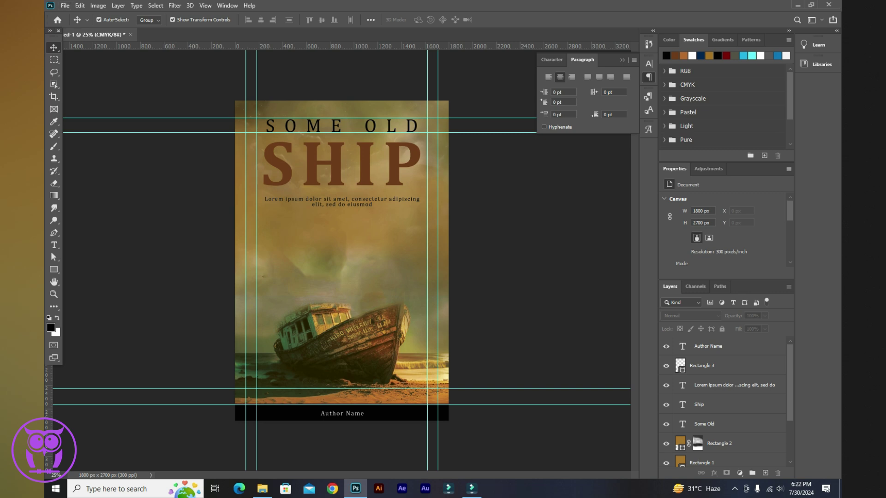
scroll(342, 257, down, 1)
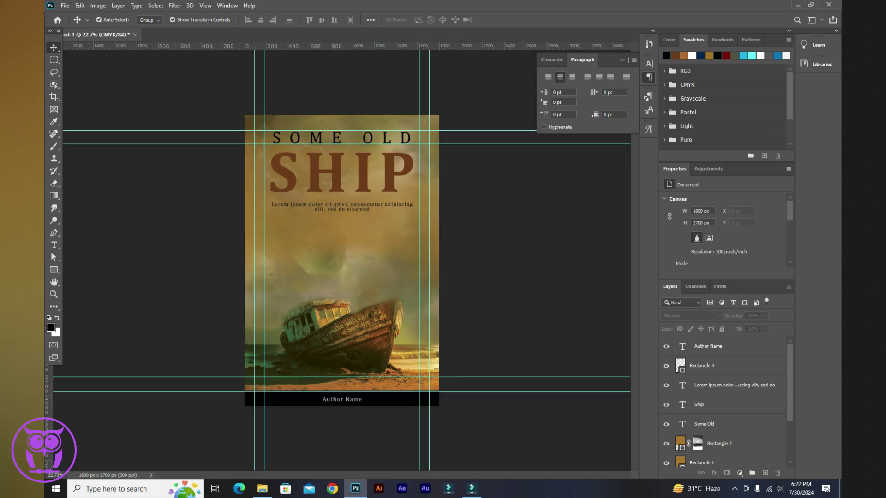
scroll(342, 258, up, 1)
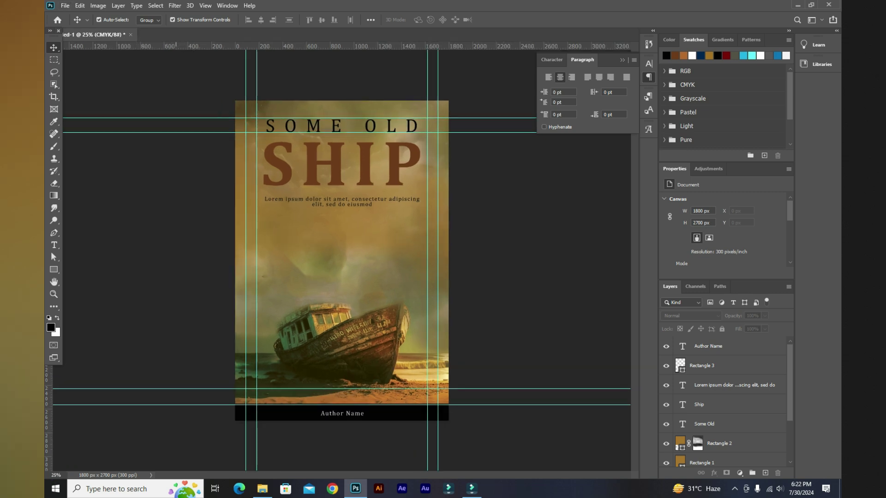